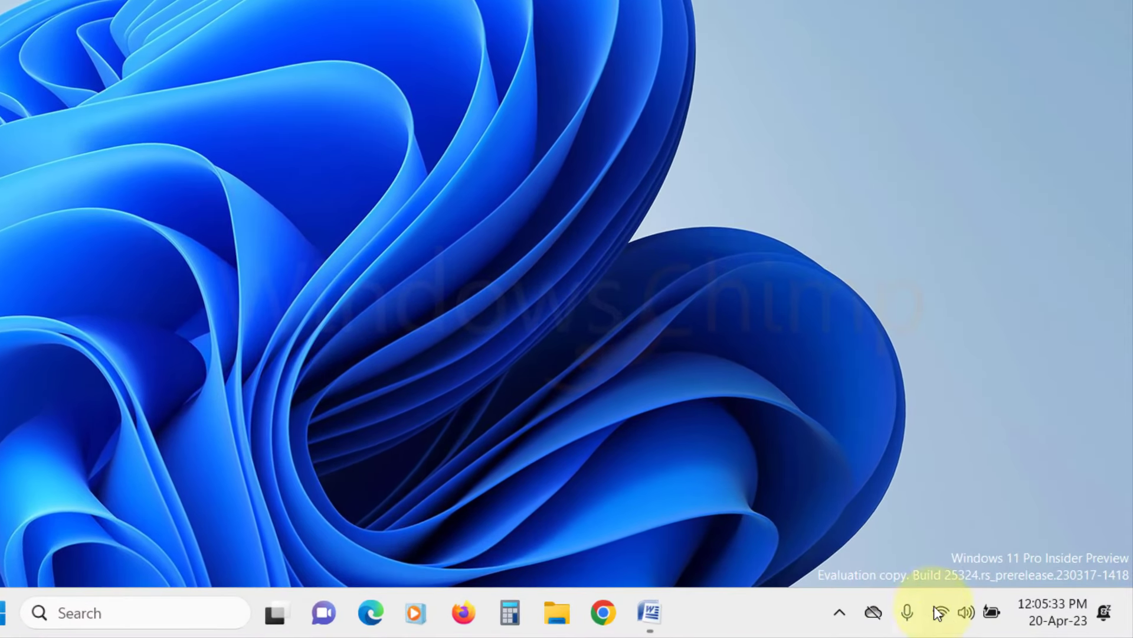
# Step: From Quick Settings, open My WiFi 2's properties and set its network profile to Private
pyautogui.click(999, 620)
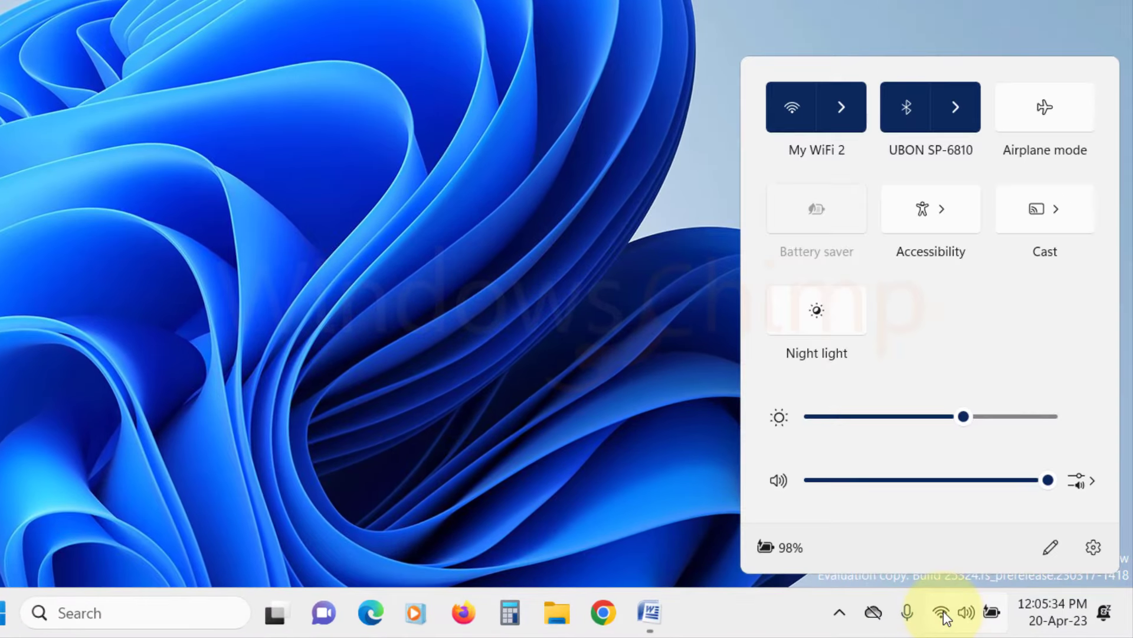
pyautogui.click(851, 122)
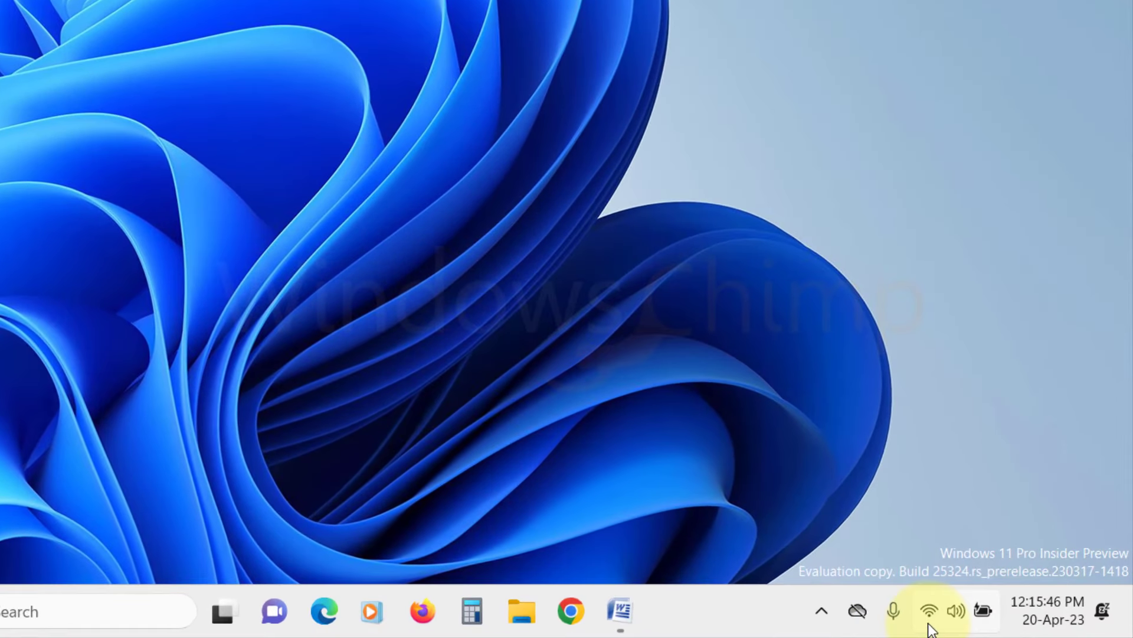
pyautogui.click(998, 621)
pyautogui.click(840, 80)
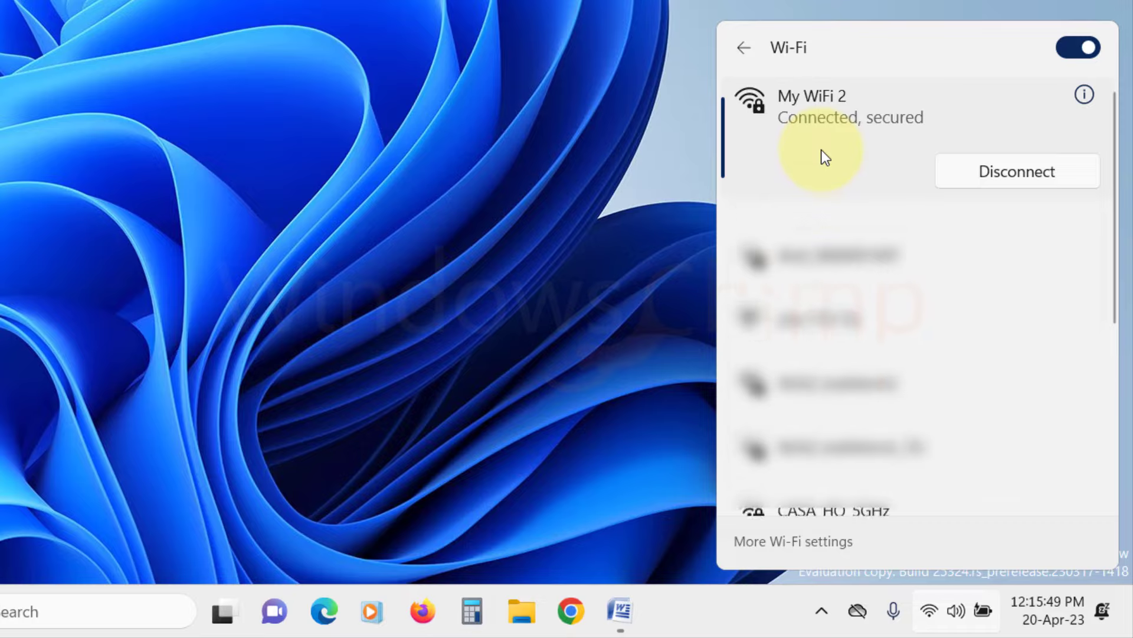
pyautogui.click(1083, 94)
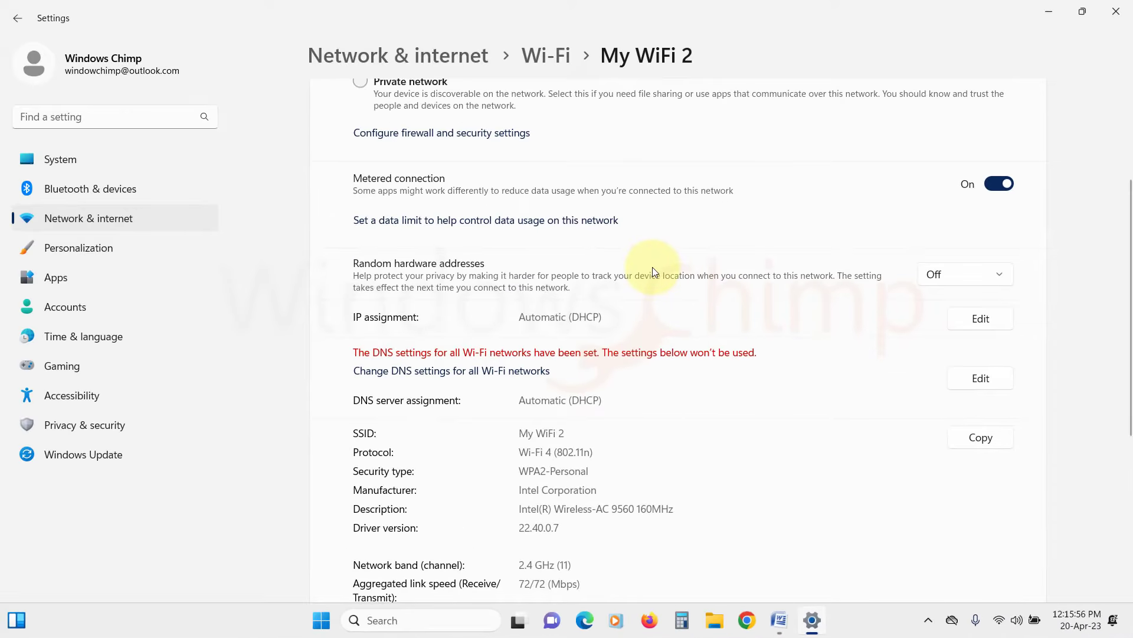
pyautogui.scroll(3, 653, 267)
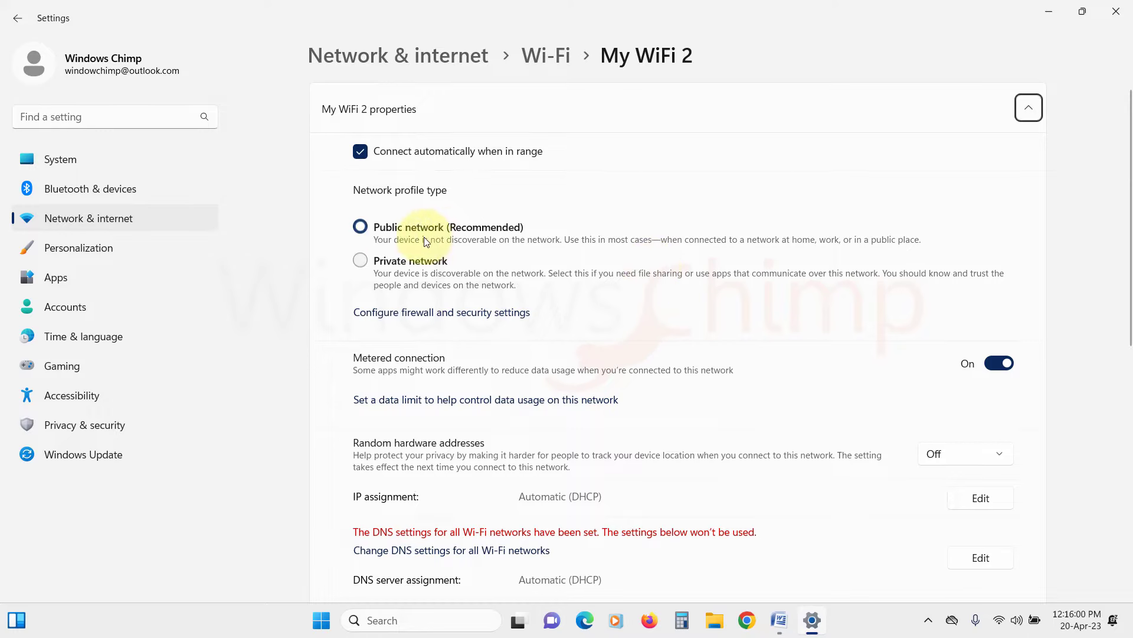
pyautogui.click(366, 263)
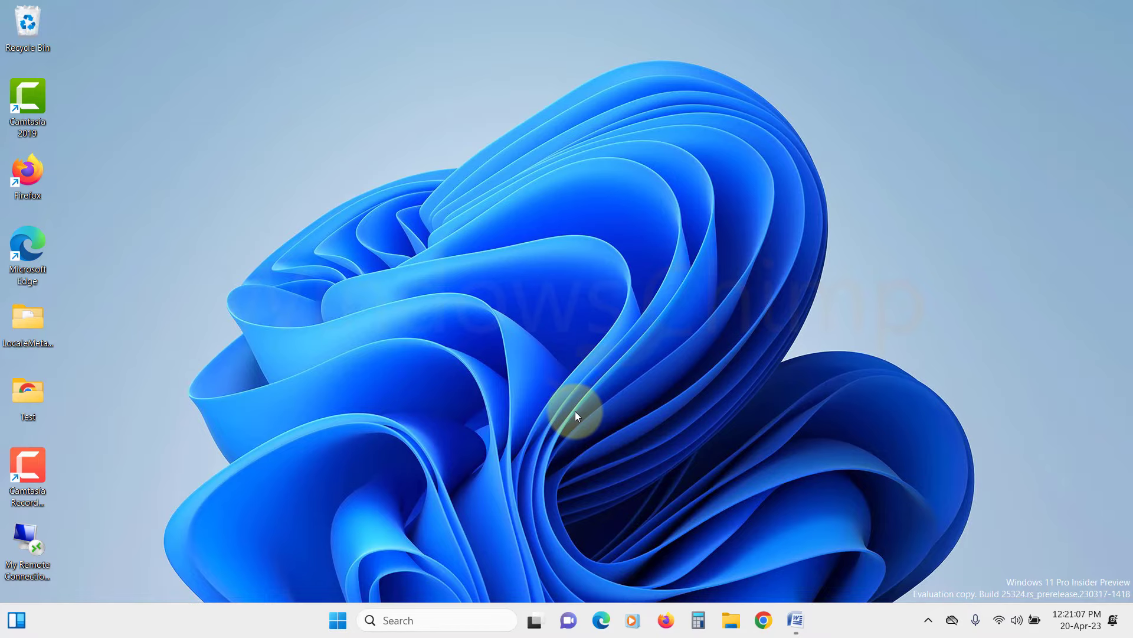
# Step: In Settings > System > About, rename this PC from DESKTOP-A89FS4T to Laptop-1
pyautogui.click(340, 619)
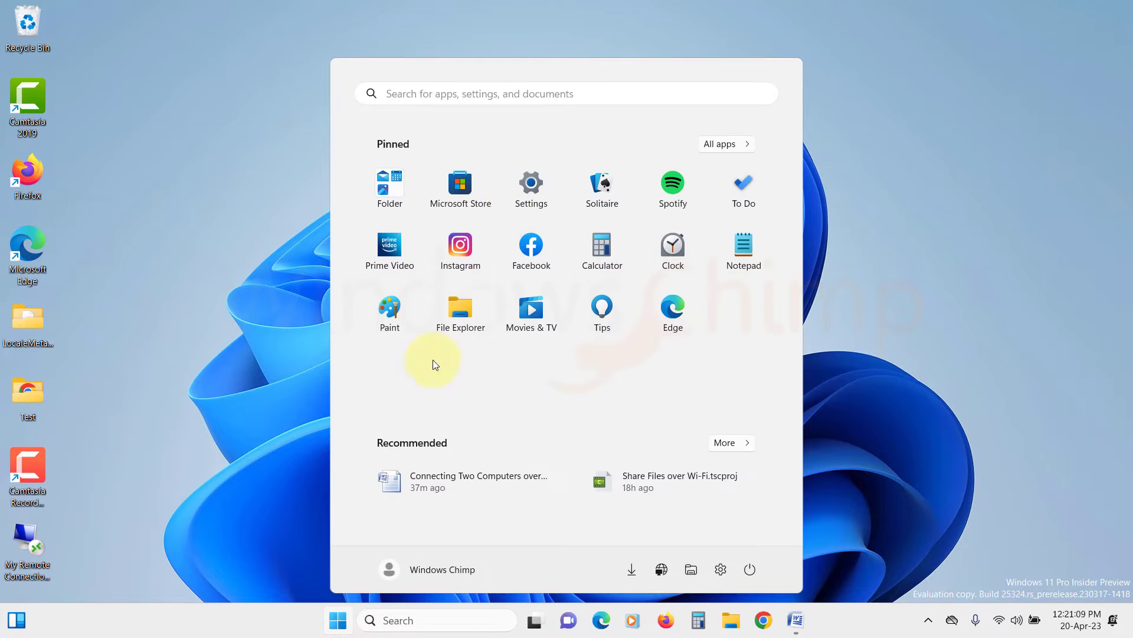
pyautogui.click(528, 183)
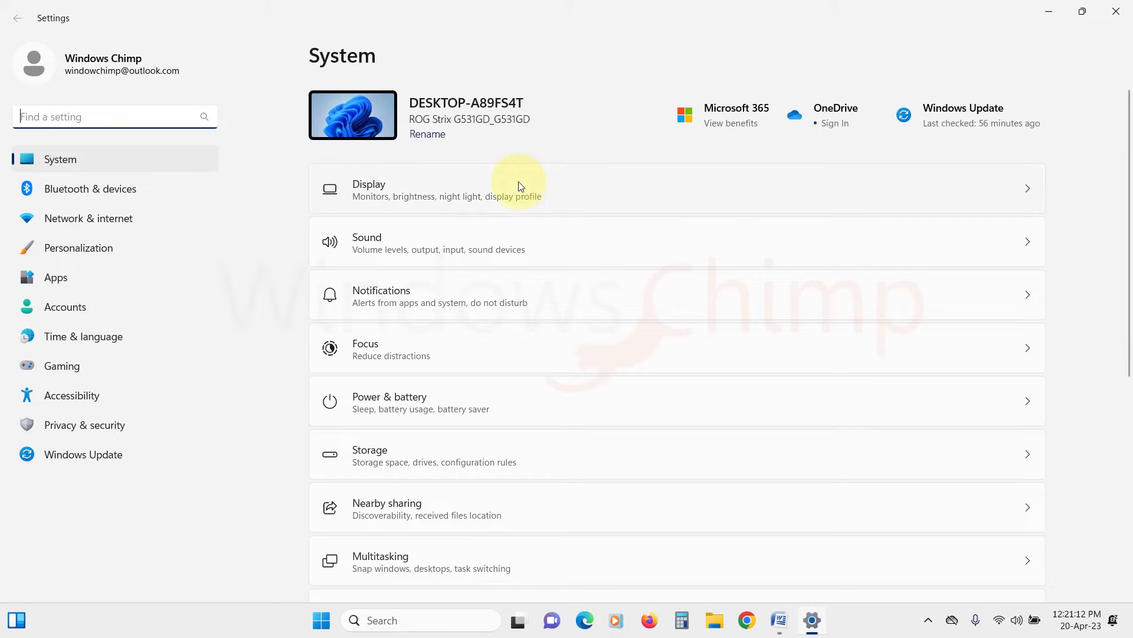
pyautogui.scroll(-6, 465, 284)
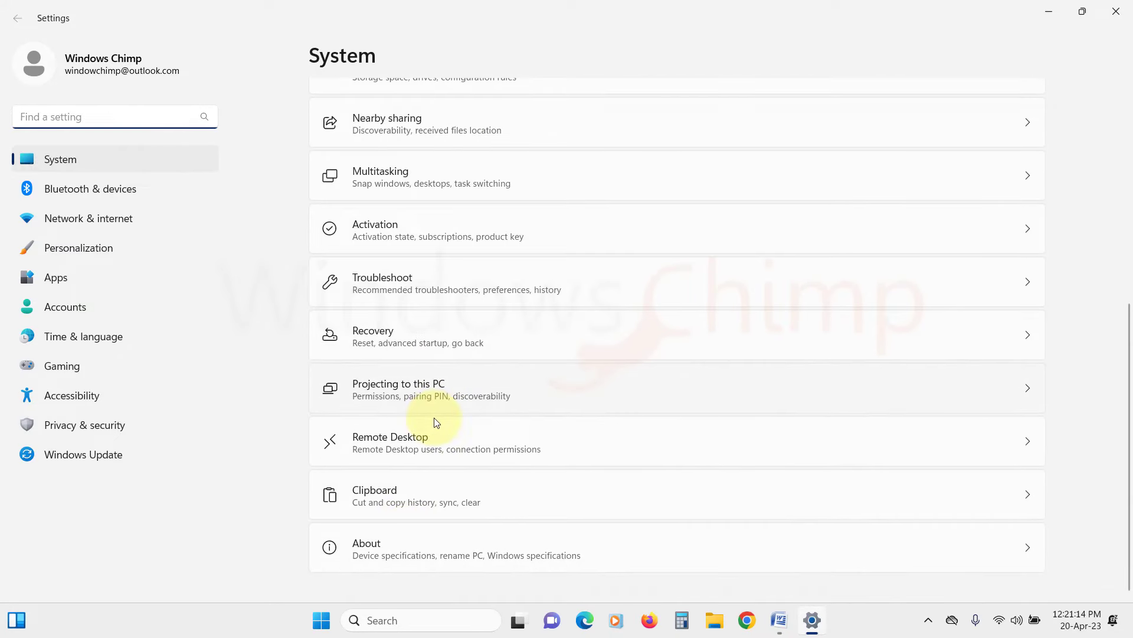
pyautogui.click(405, 552)
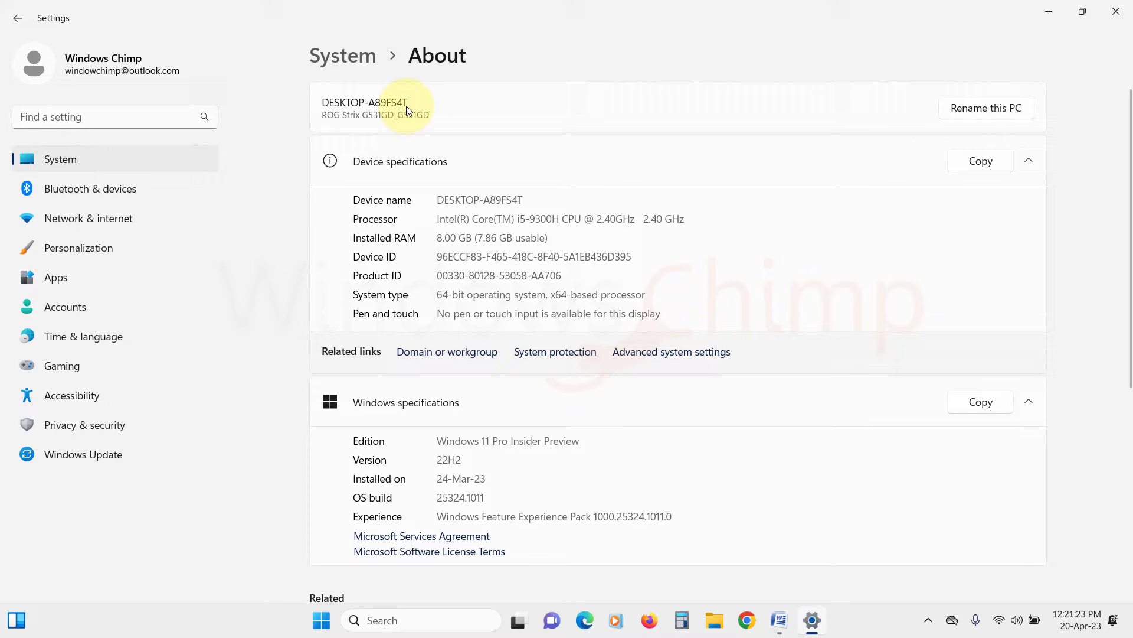
pyautogui.click(991, 111)
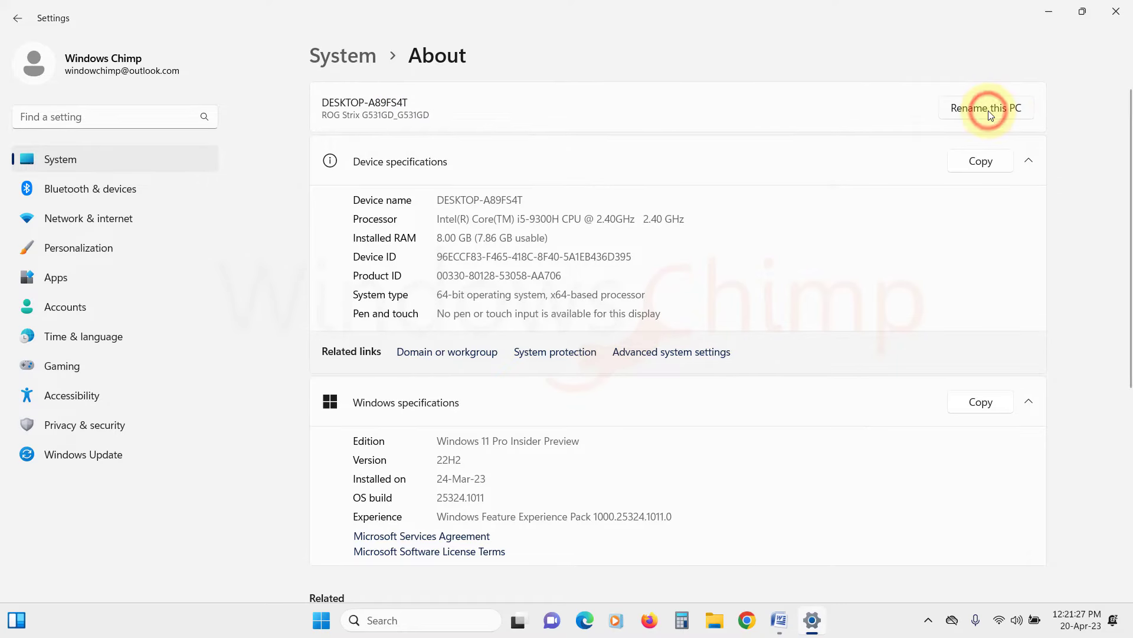
pyautogui.click(406, 313)
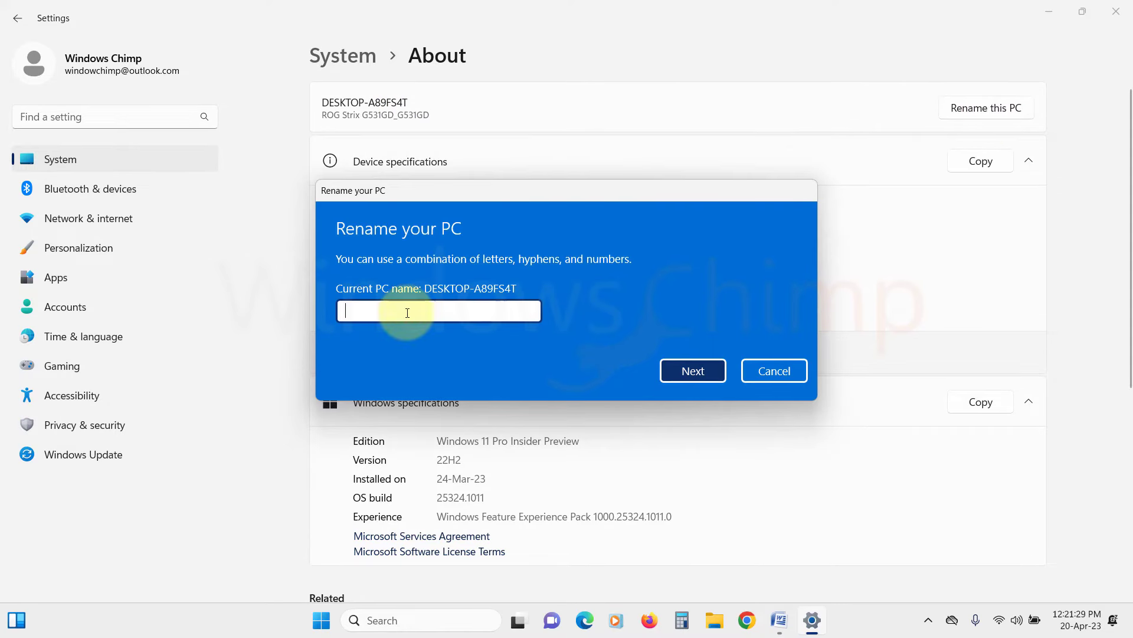
pyautogui.write('Lapto')
pyautogui.write('p-1')
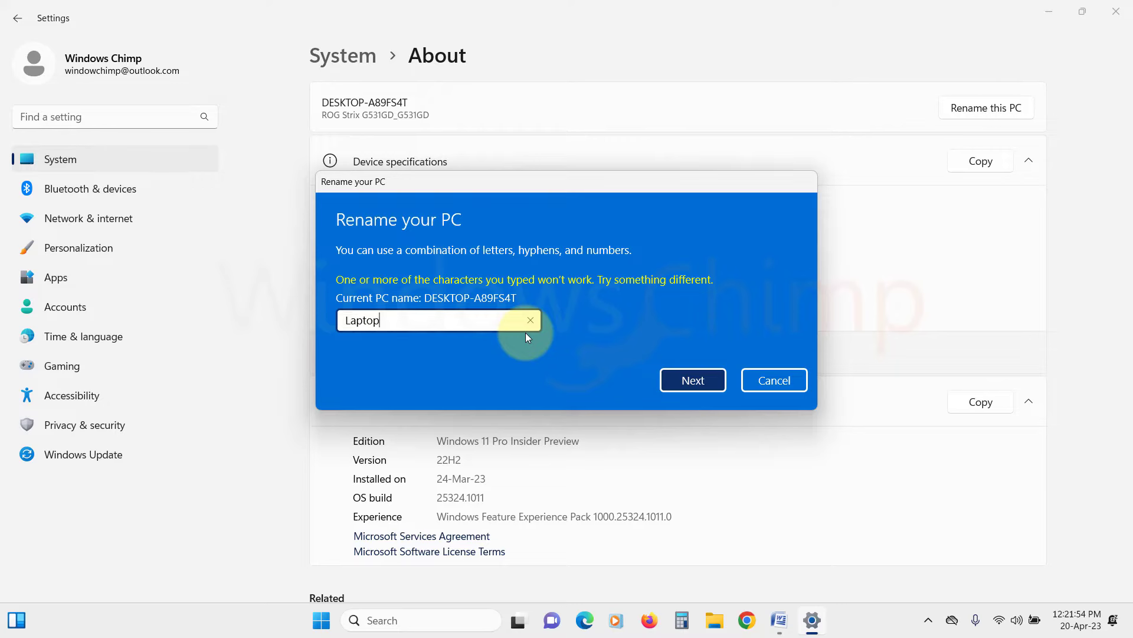
pyautogui.click(696, 381)
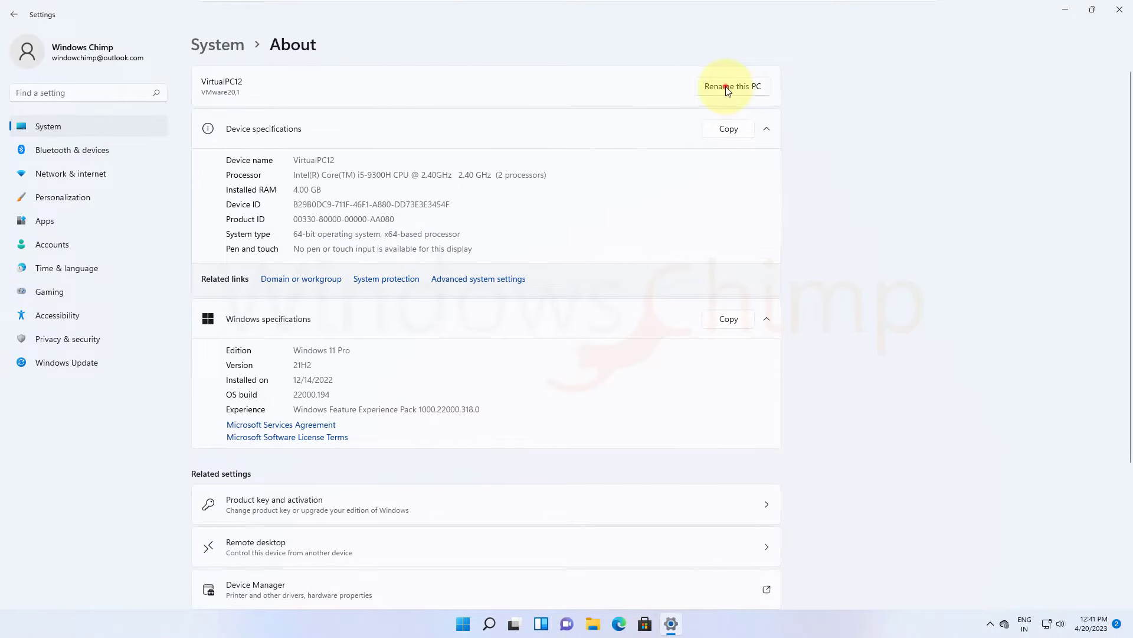
# Step: Rename the second PC, VirtualPC12, to Laptop-2, effective after restart
pyautogui.click(727, 89)
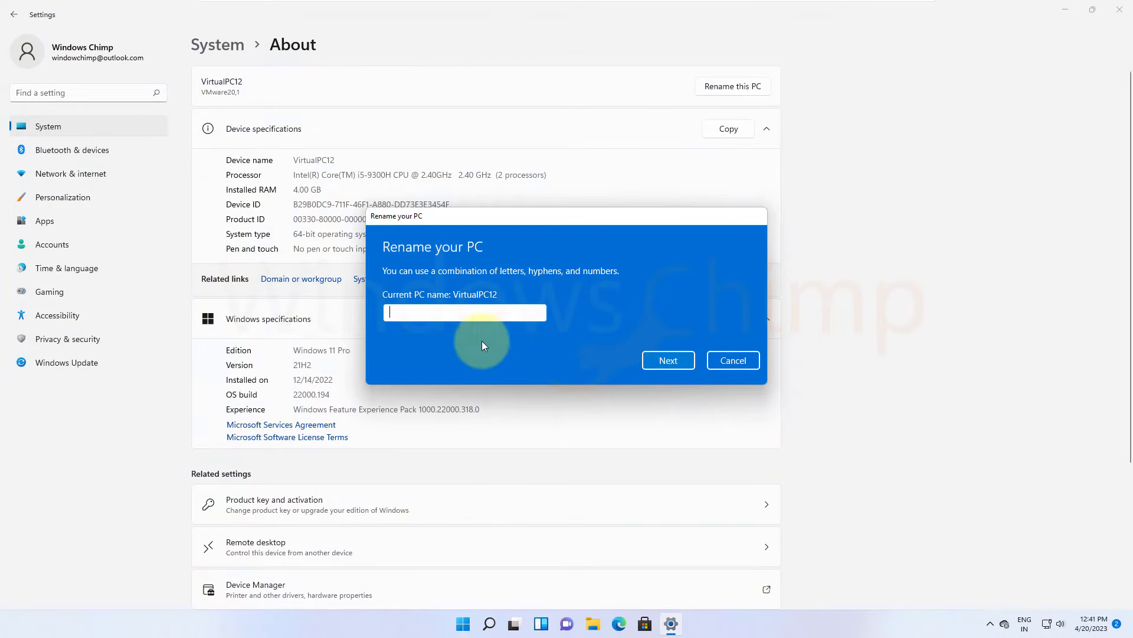
pyautogui.write('Laptop-')
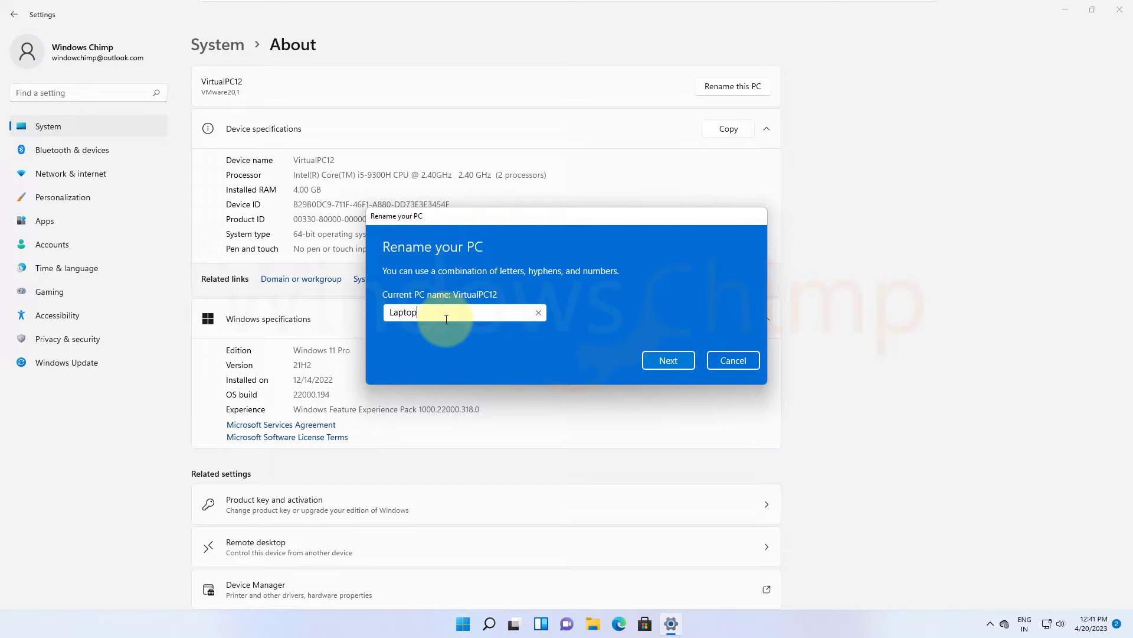
pyautogui.write('1')
pyautogui.click(669, 361)
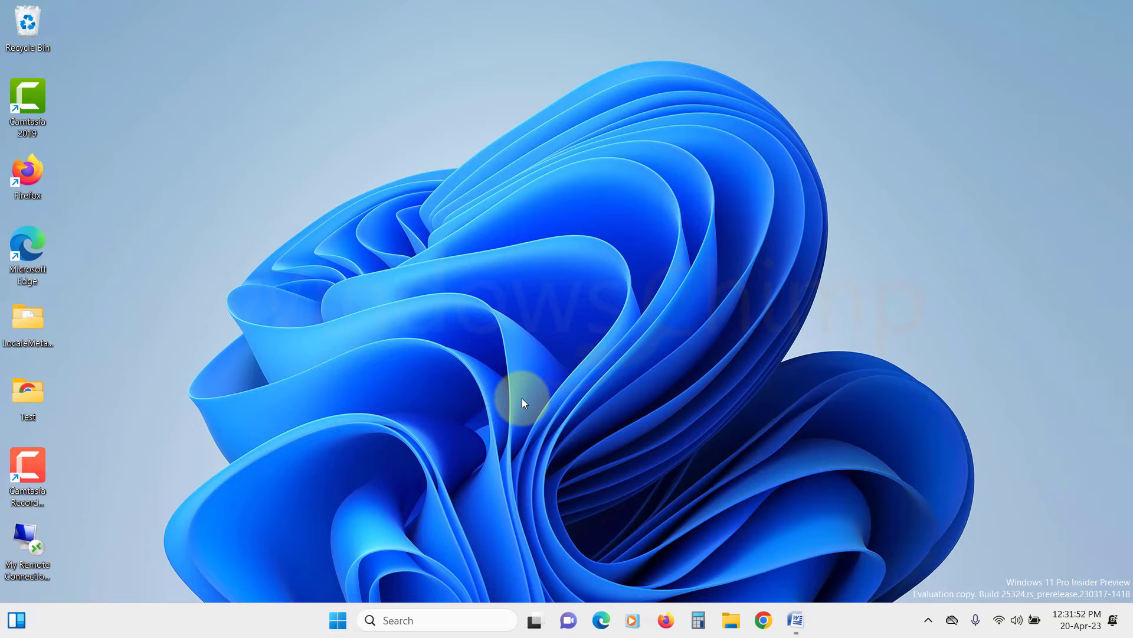
# Step: Go through Settings > Network & internet > Advanced network settings to Advanced sharing settings
pyautogui.click(335, 618)
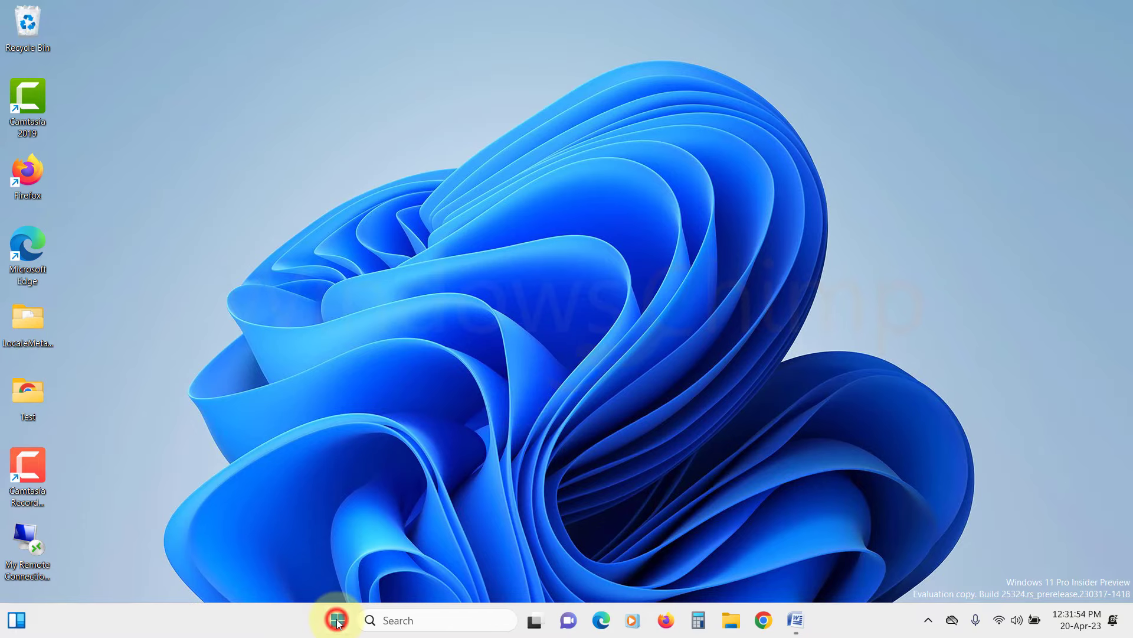
pyautogui.click(532, 204)
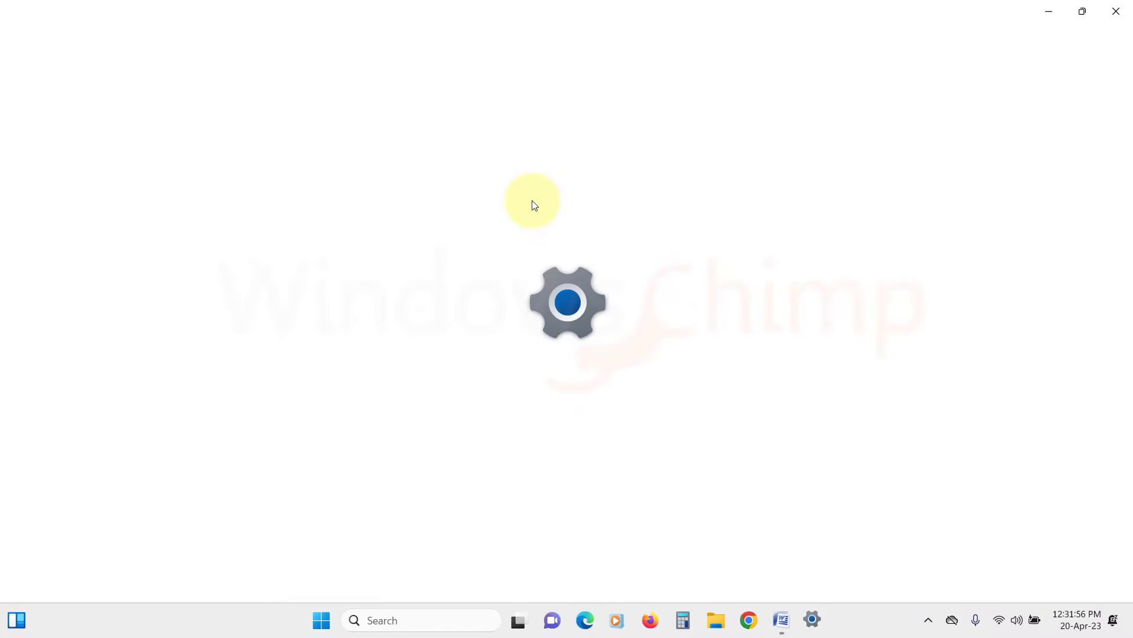
pyautogui.click(136, 221)
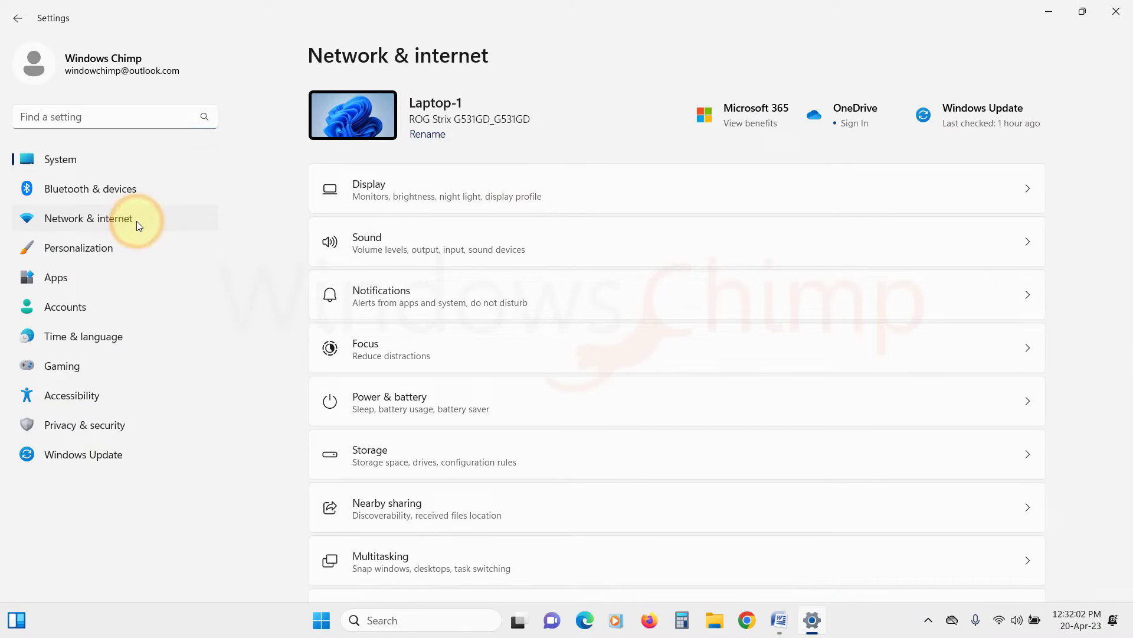
pyautogui.scroll(-2, 452, 269)
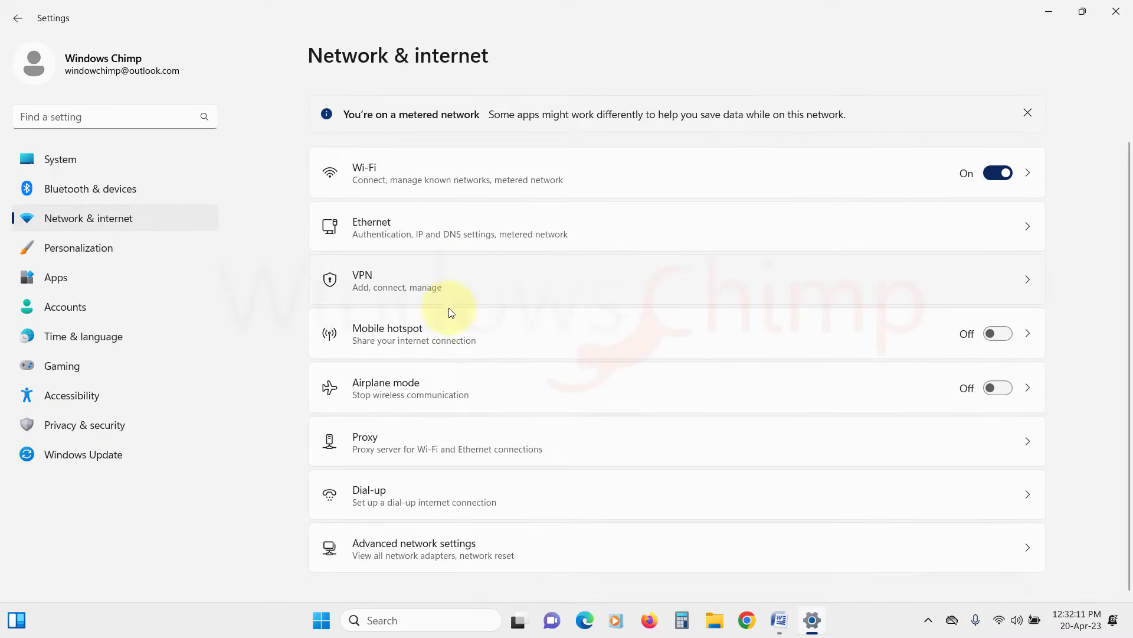
pyautogui.click(446, 550)
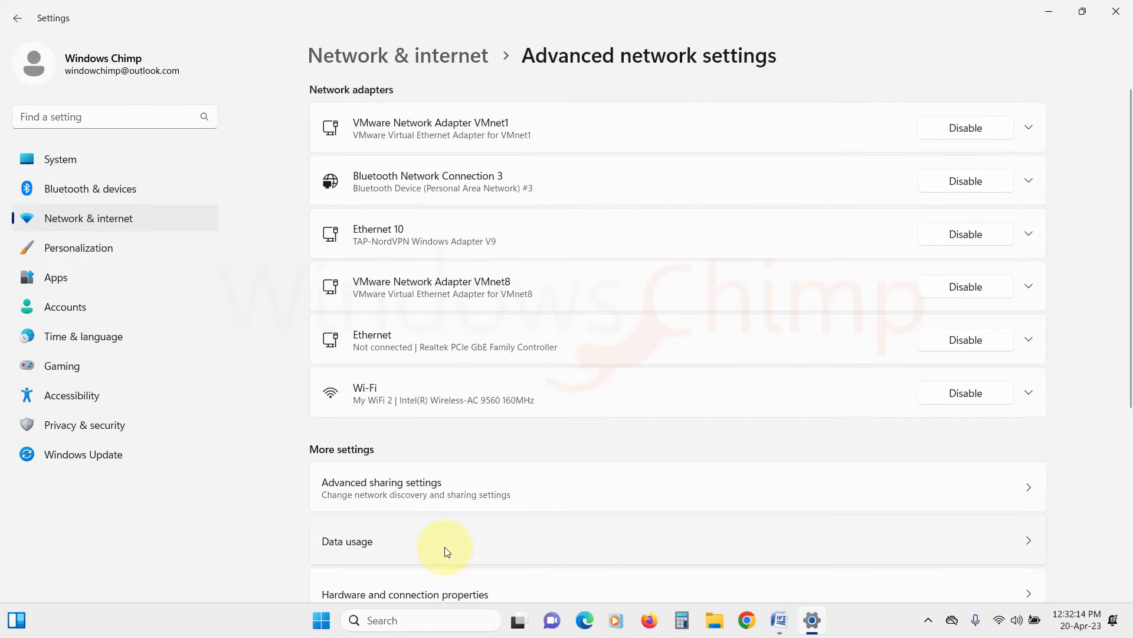
pyautogui.scroll(-3, 446, 549)
pyautogui.click(428, 332)
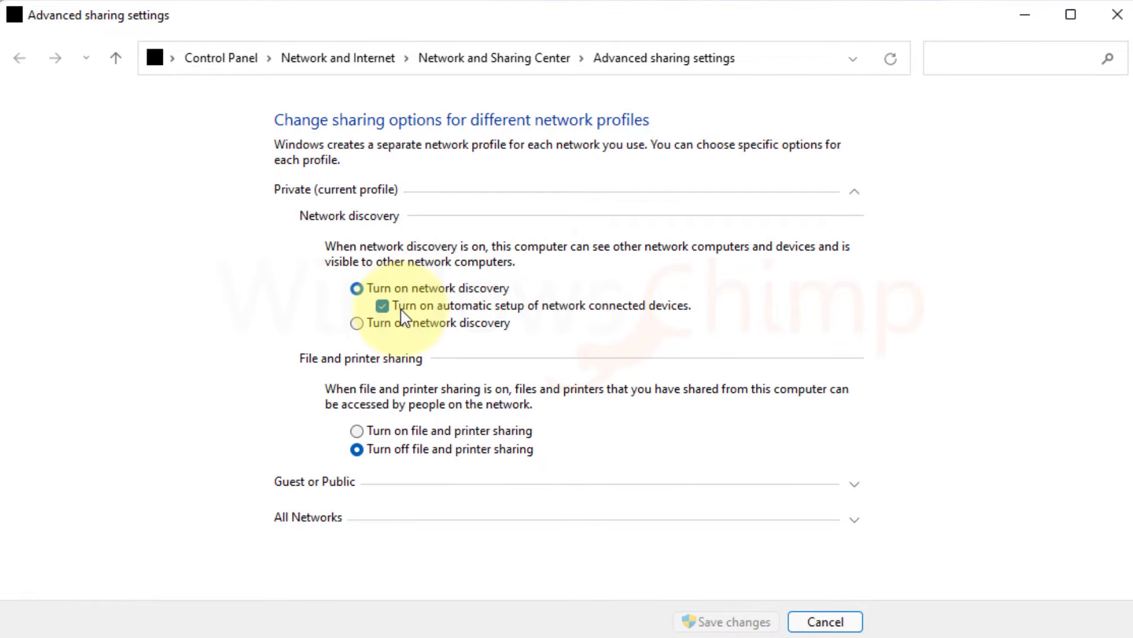
pyautogui.click(375, 518)
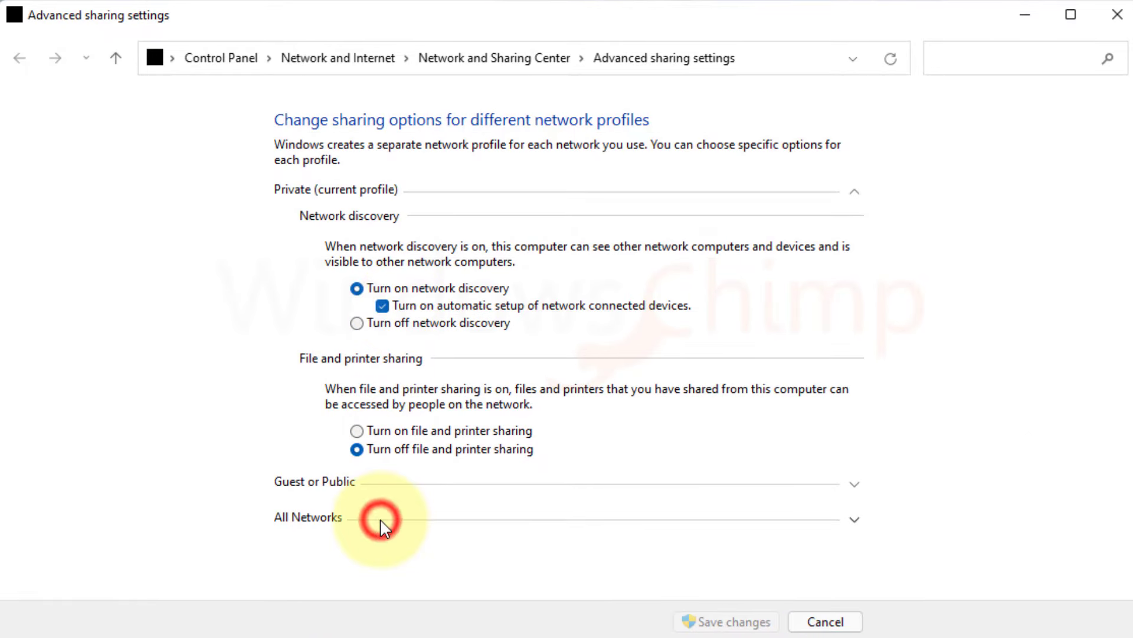
pyautogui.scroll(-1, 399, 528)
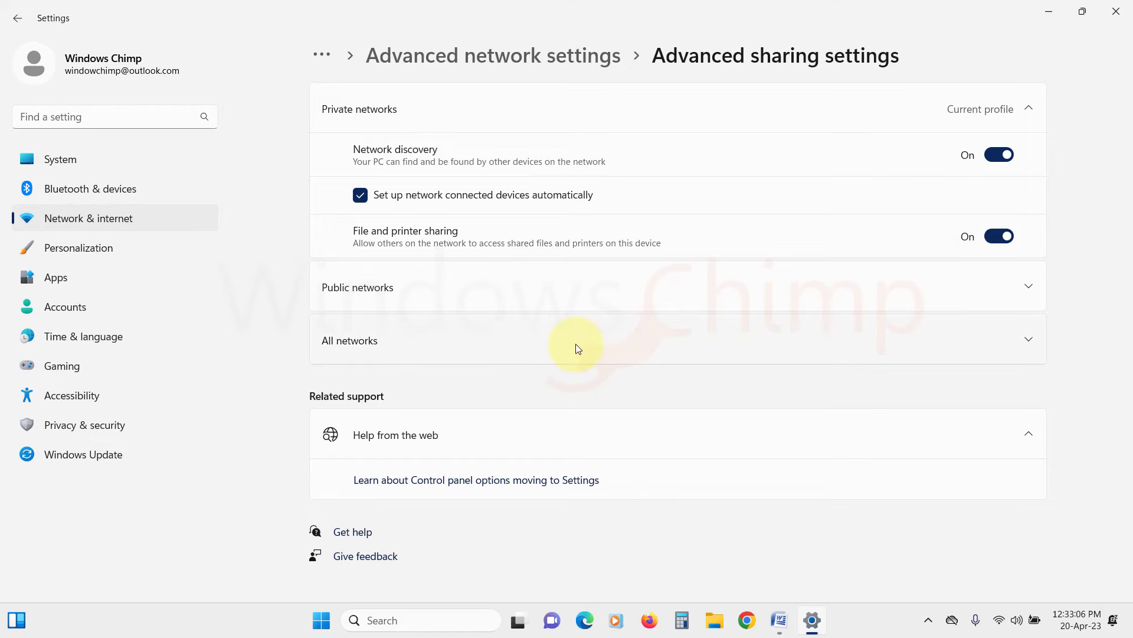
# Step: Expand All networks and toggle Password protected sharing off, then back on
pyautogui.click(577, 349)
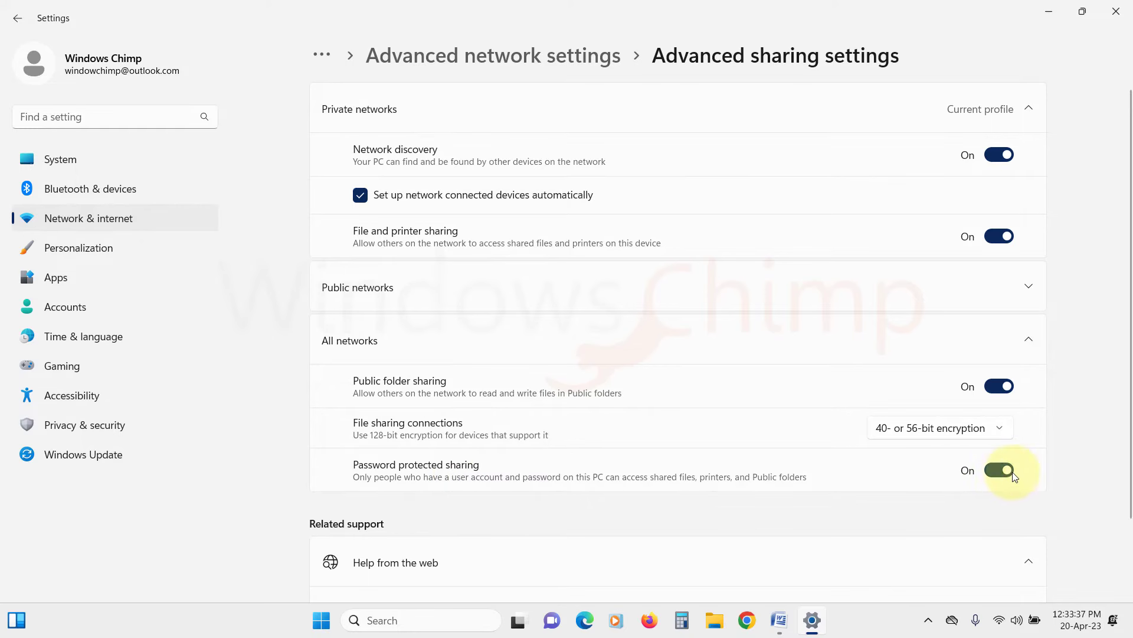
pyautogui.click(997, 473)
pyautogui.click(1004, 471)
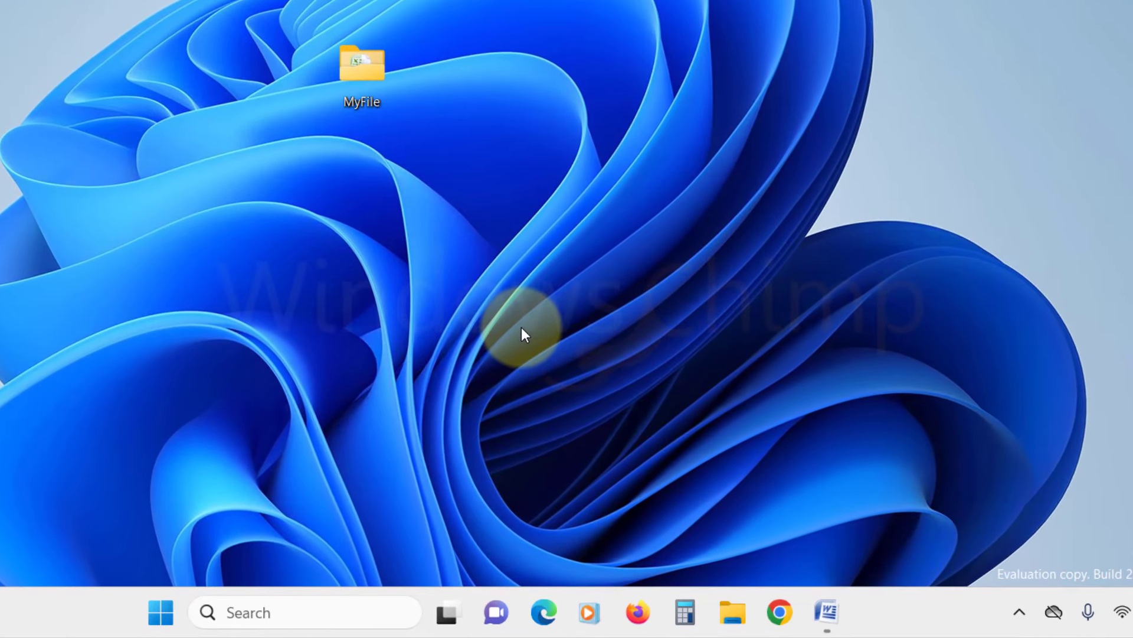
# Step: Share the MyFile folder as MyFile through Properties > Sharing > Advanced Sharing, then view its Permissions
pyautogui.rightClick(370, 80)
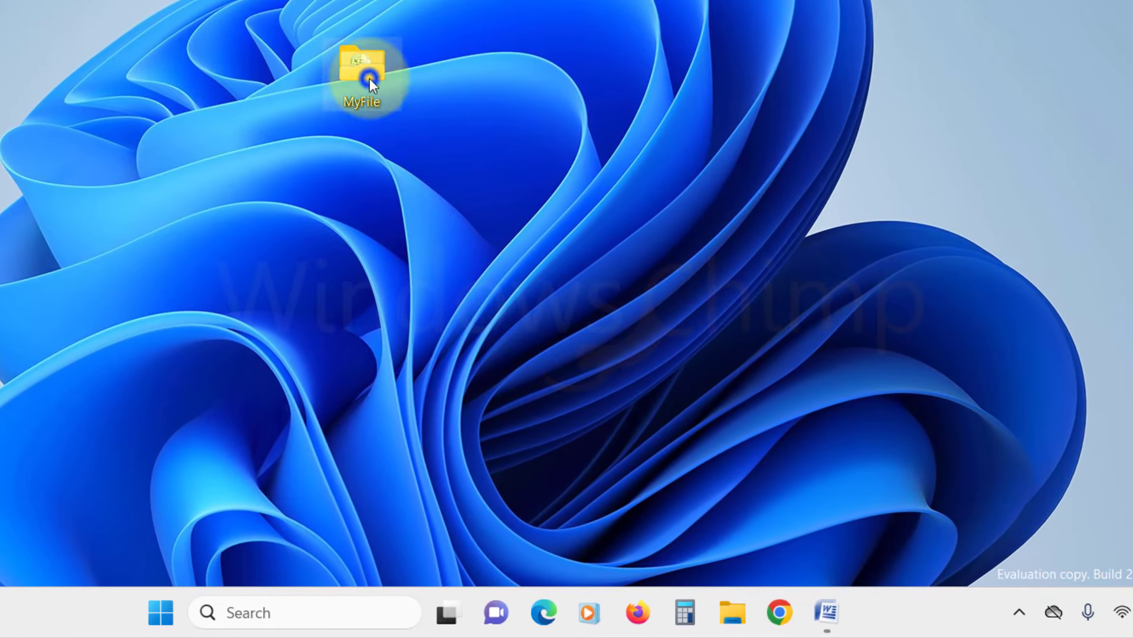
pyautogui.click(446, 566)
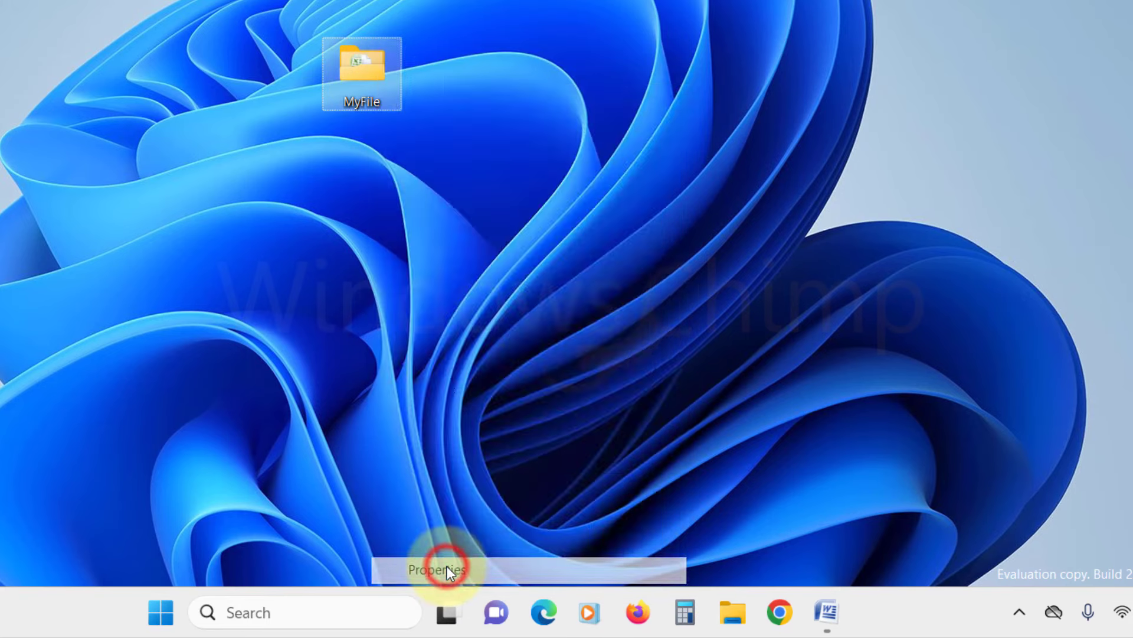
pyautogui.moveTo(562, 74); pyautogui.dragTo(649, 0)
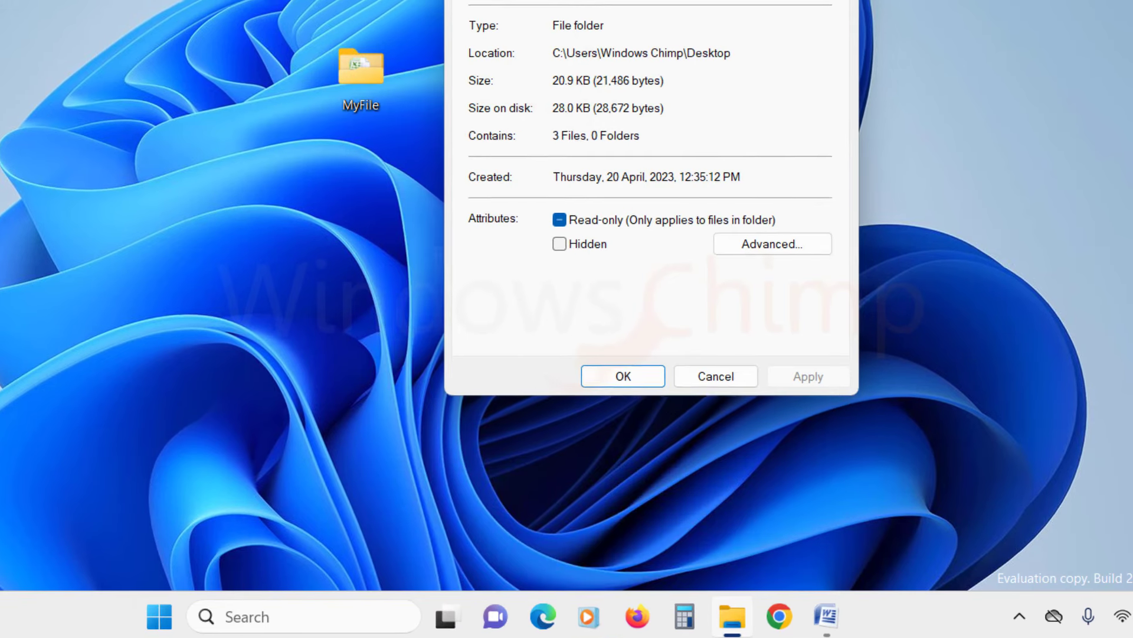
pyautogui.click(511, 37)
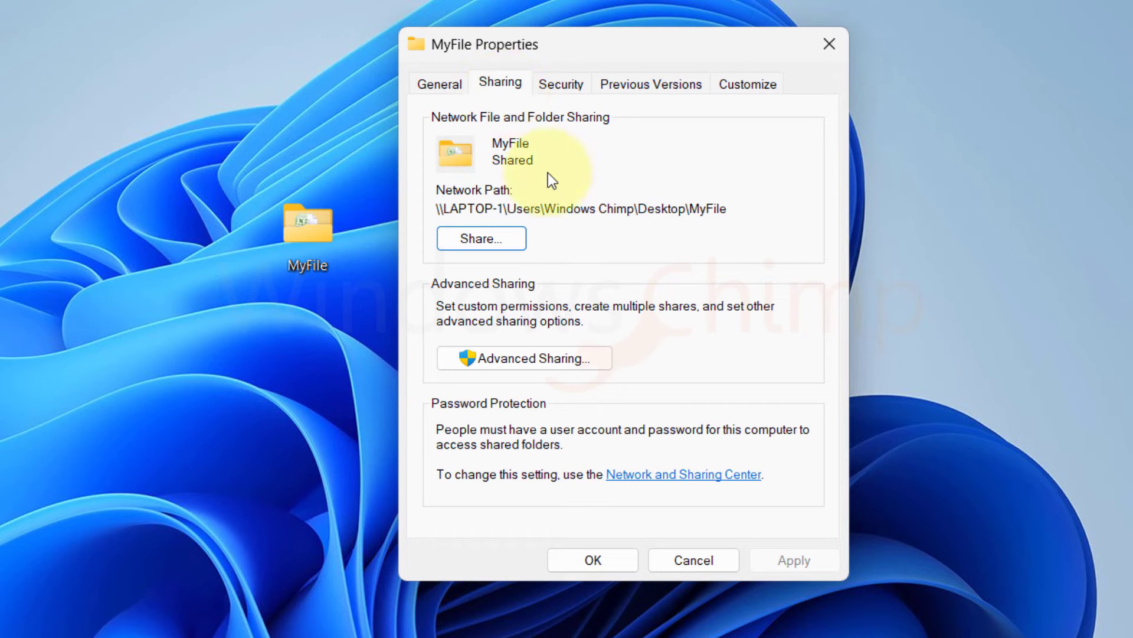
pyautogui.click(504, 365)
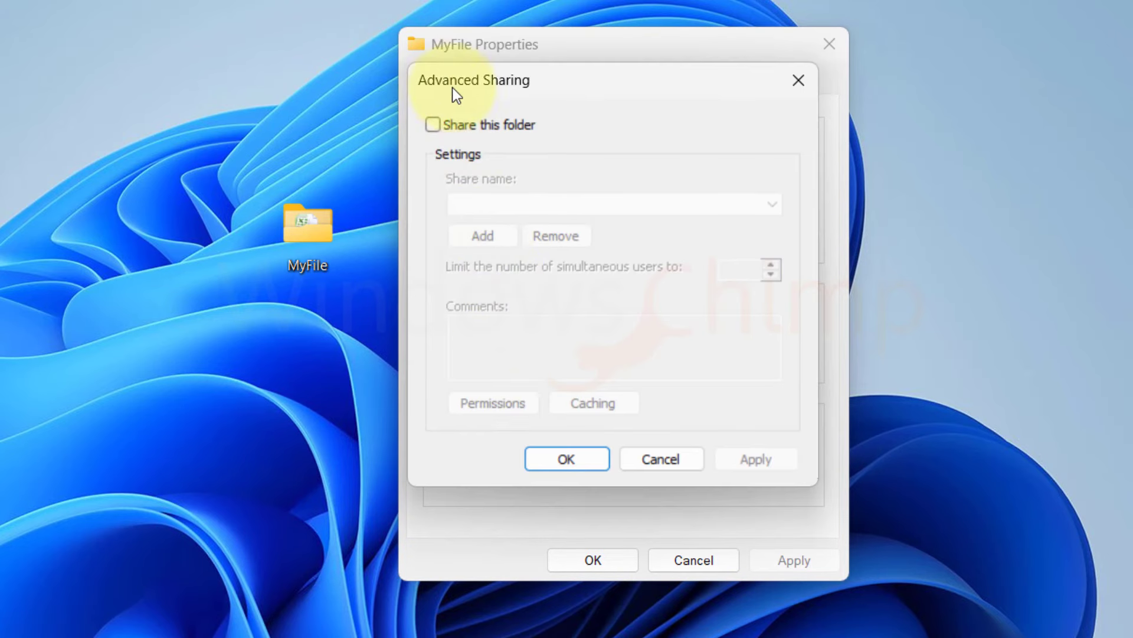
pyautogui.click(447, 125)
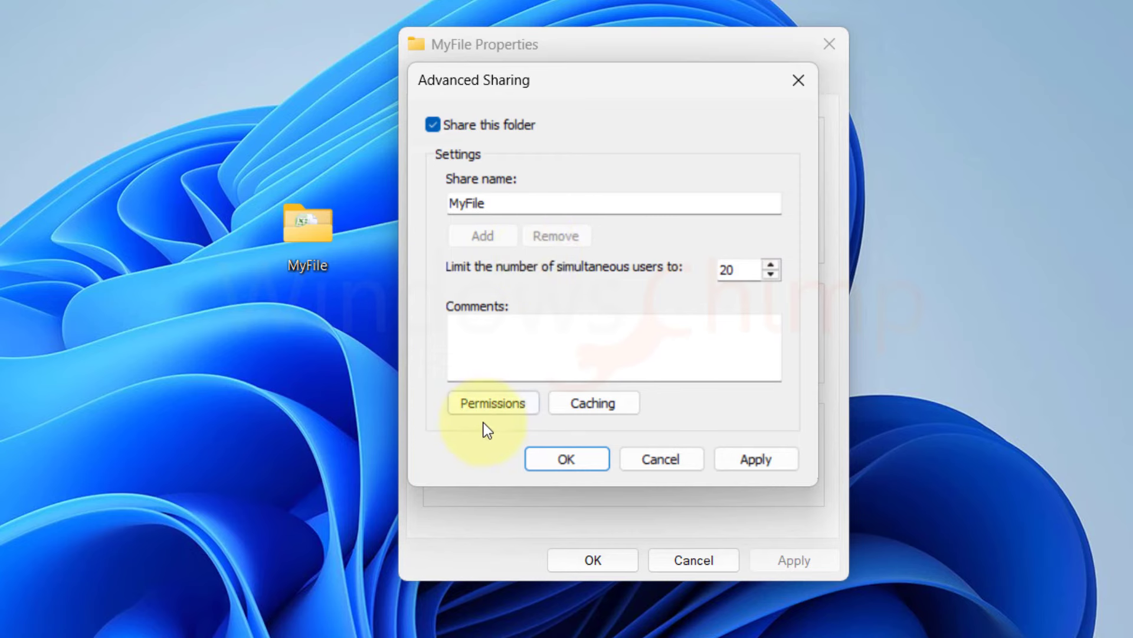
pyautogui.click(480, 407)
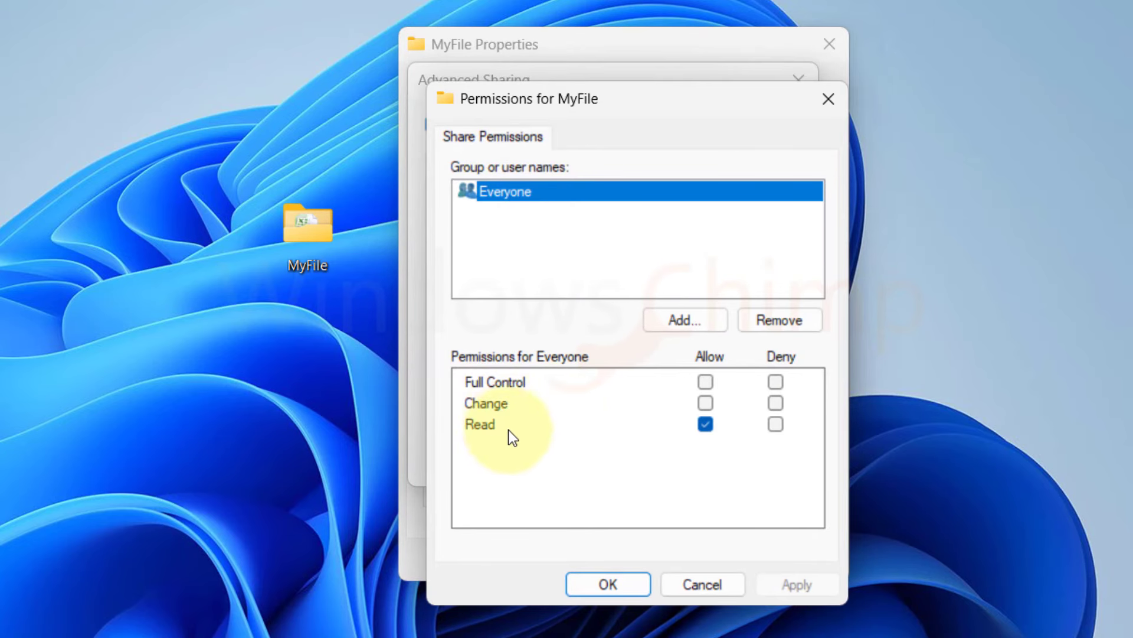
# Step: Search LAPTOP-1's users and add the Test user to MyFile's share permissions
pyautogui.click(683, 320)
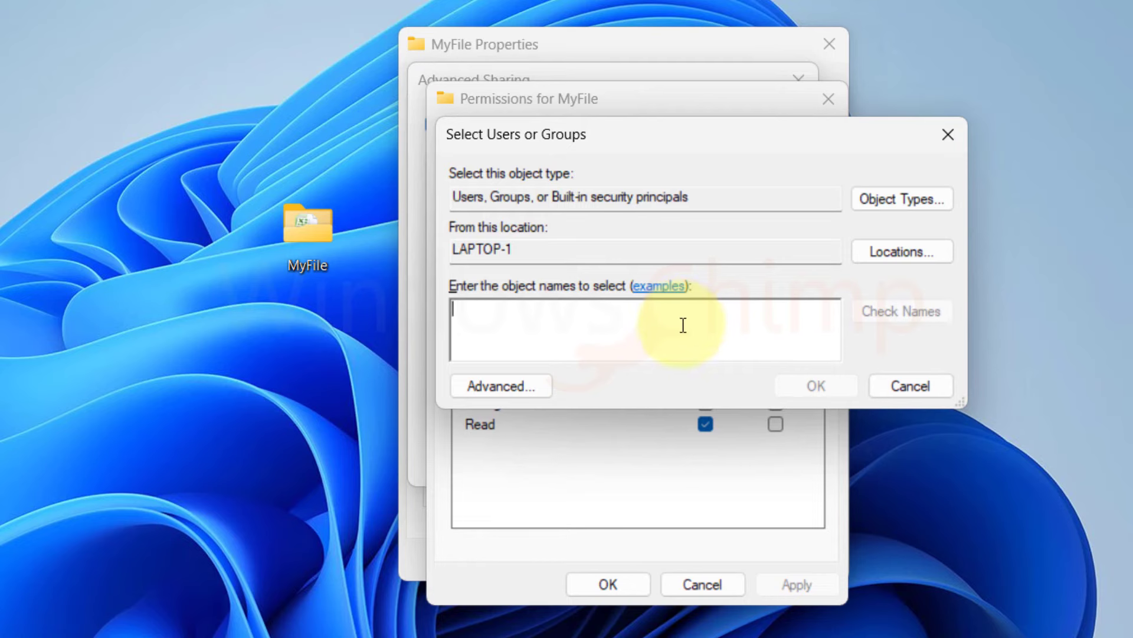
pyautogui.click(522, 385)
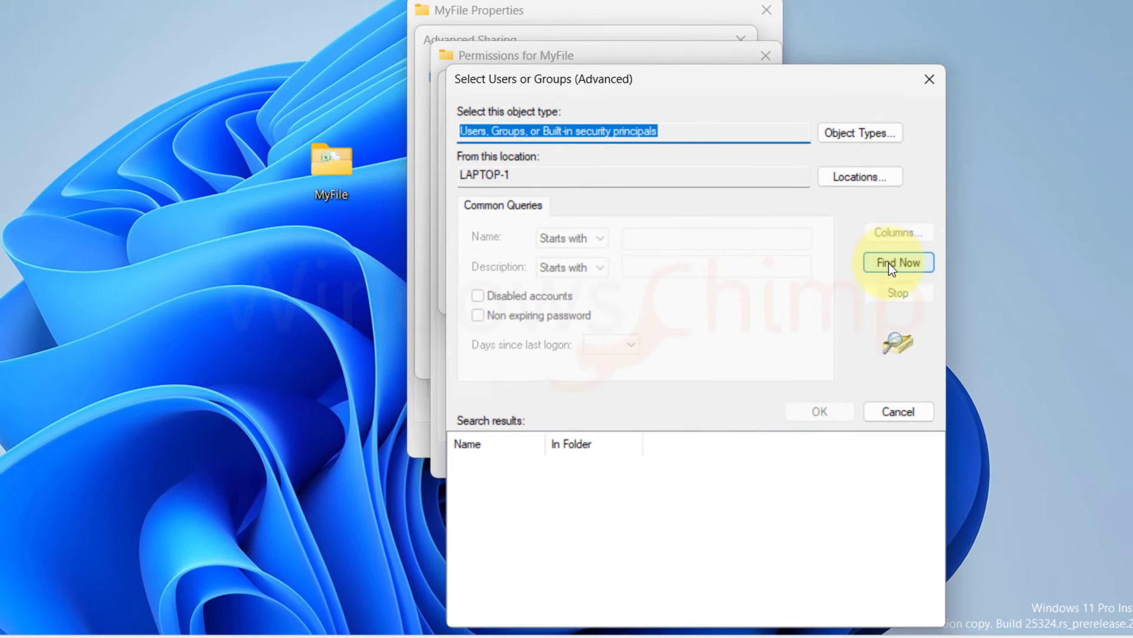
pyautogui.click(889, 263)
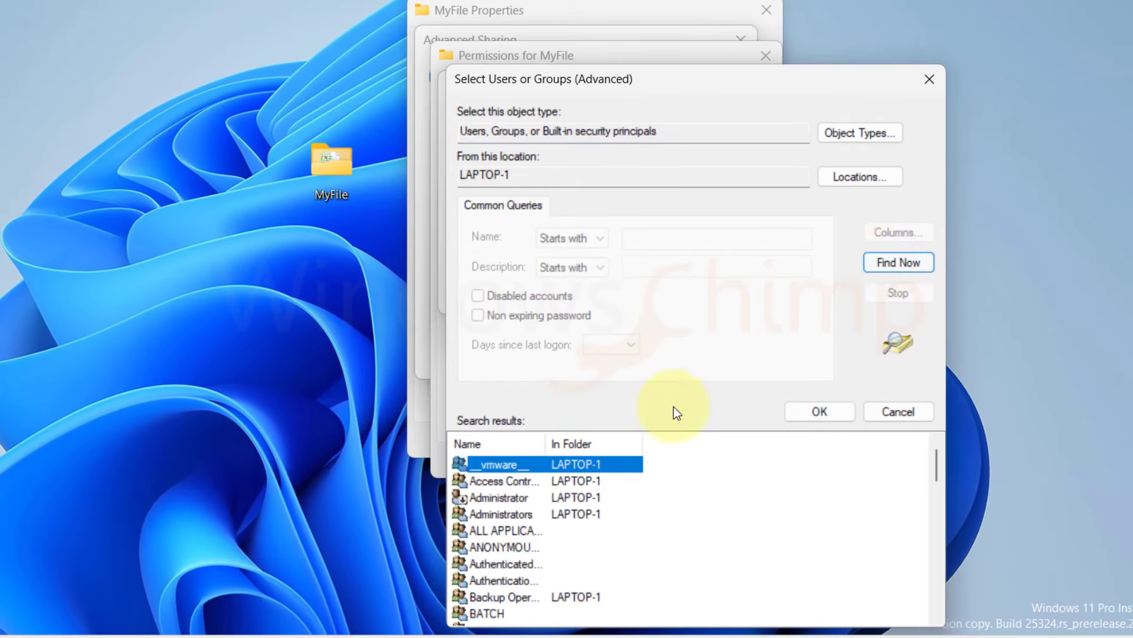
pyautogui.scroll(-6, 549, 512)
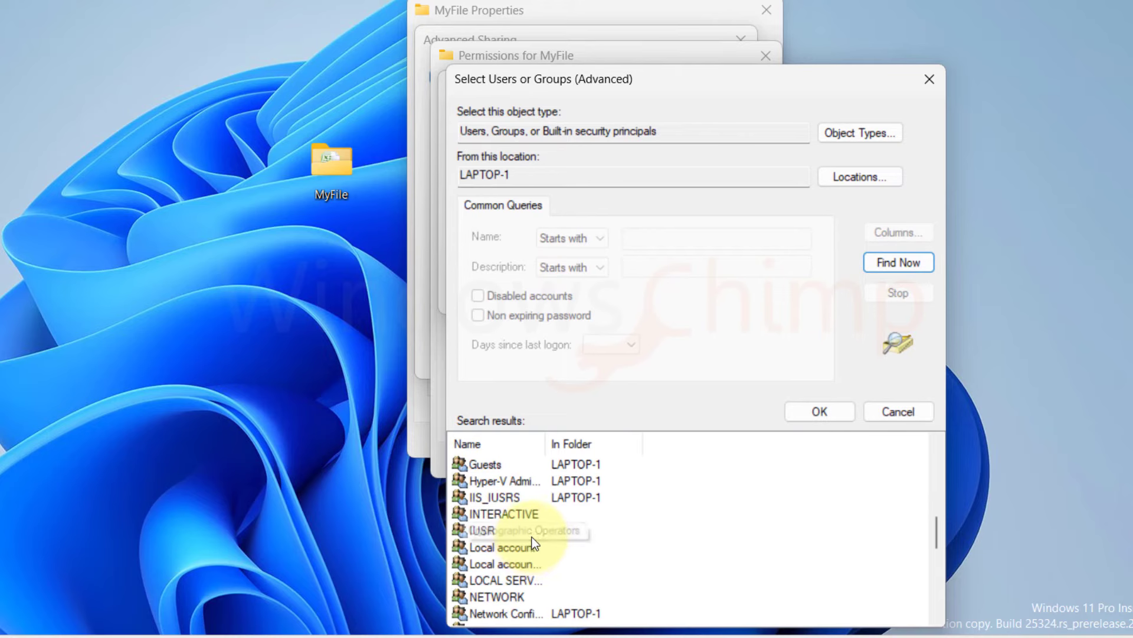
pyautogui.scroll(-3, 513, 559)
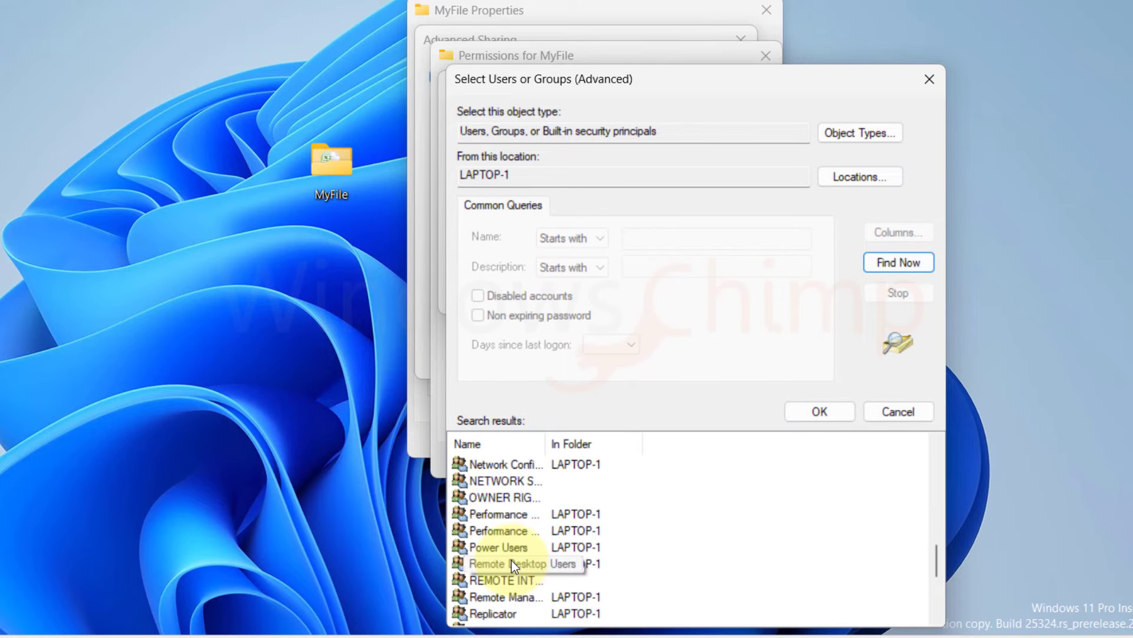
pyautogui.scroll(-3, 511, 560)
pyautogui.click(483, 565)
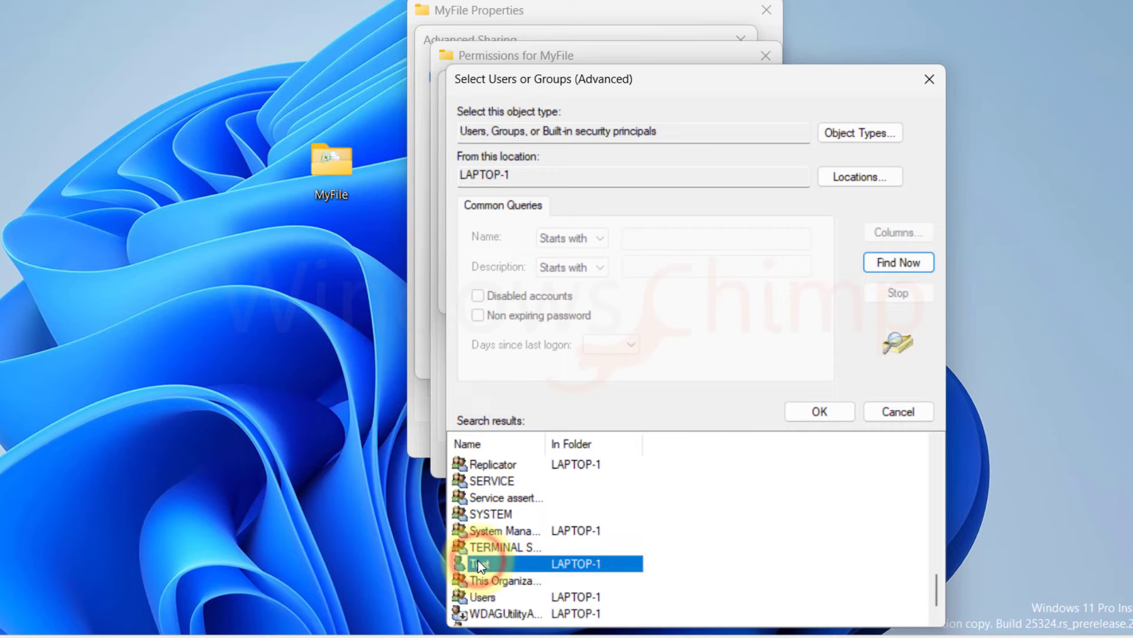
pyautogui.click(820, 411)
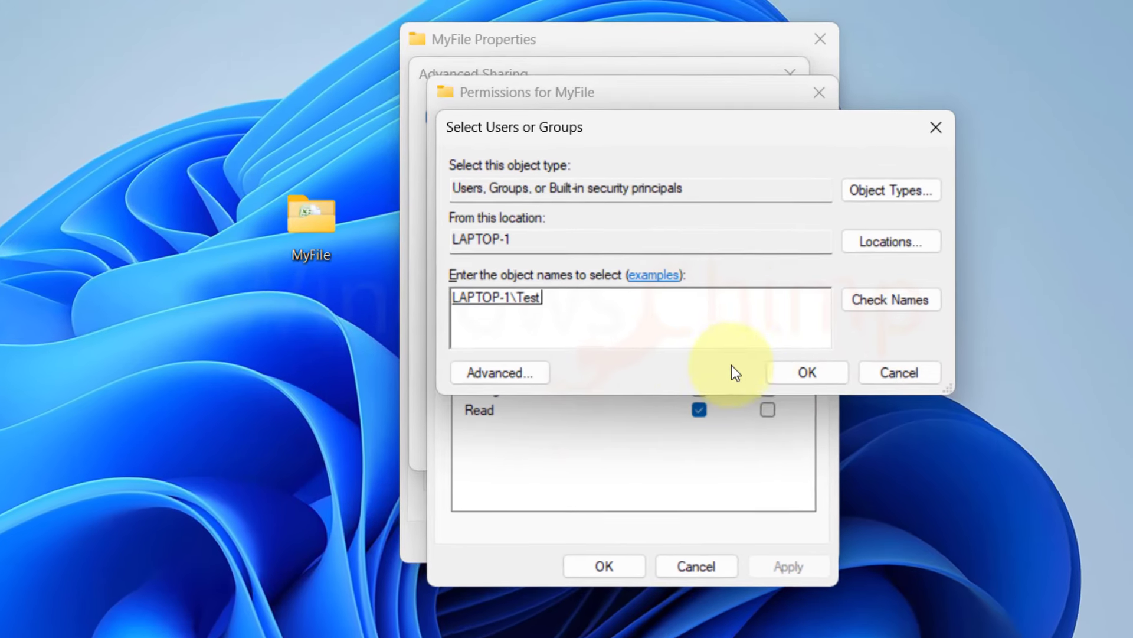
pyautogui.click(796, 372)
# Step: Grant the Test user Full Control on MyFile and apply the sharing settings
pyautogui.click(529, 203)
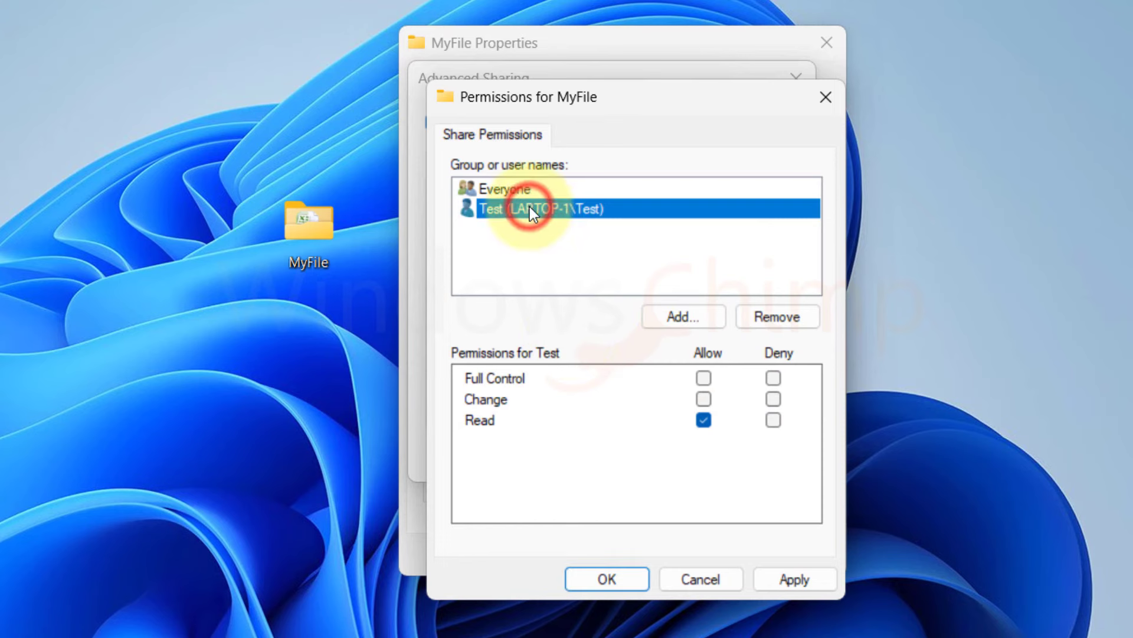
pyautogui.click(704, 378)
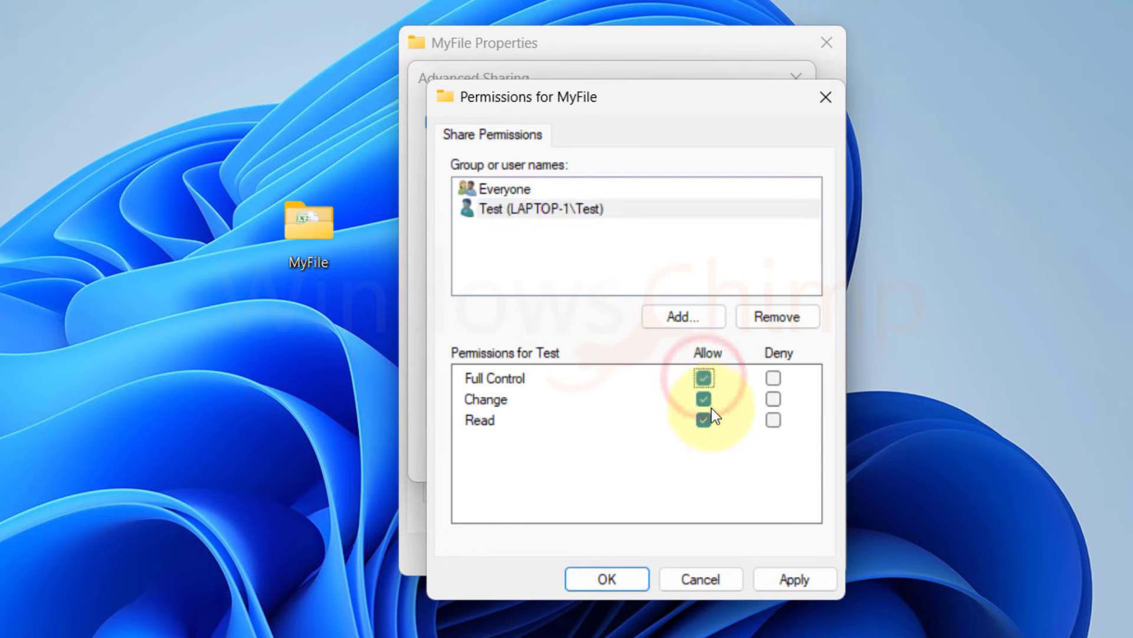
pyautogui.click(512, 188)
pyautogui.click(516, 208)
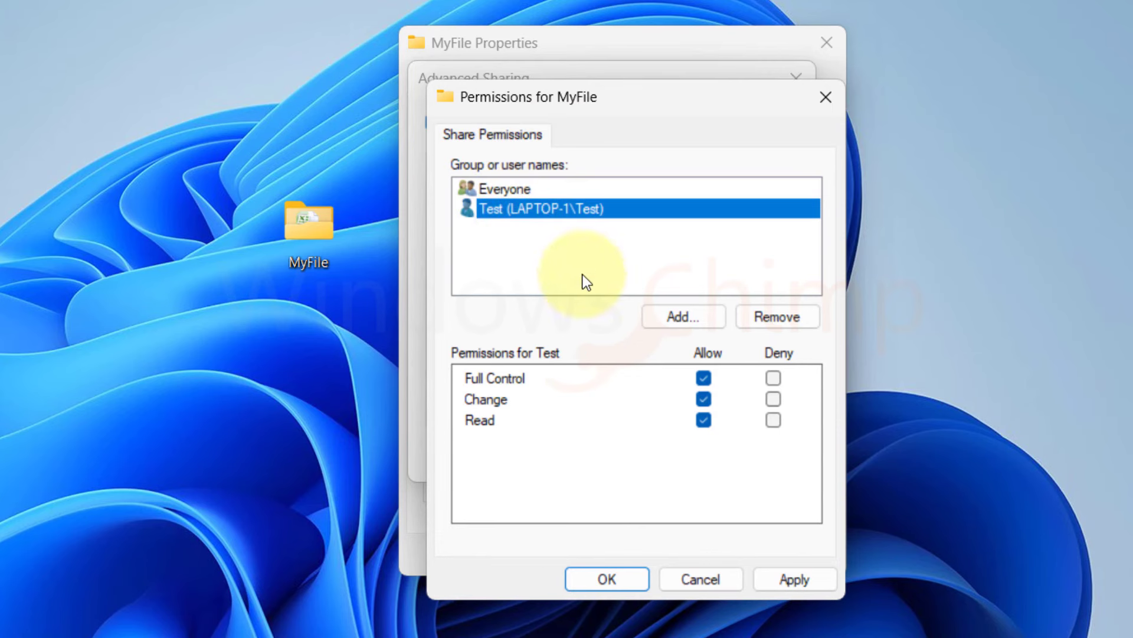
pyautogui.click(782, 581)
pyautogui.click(617, 578)
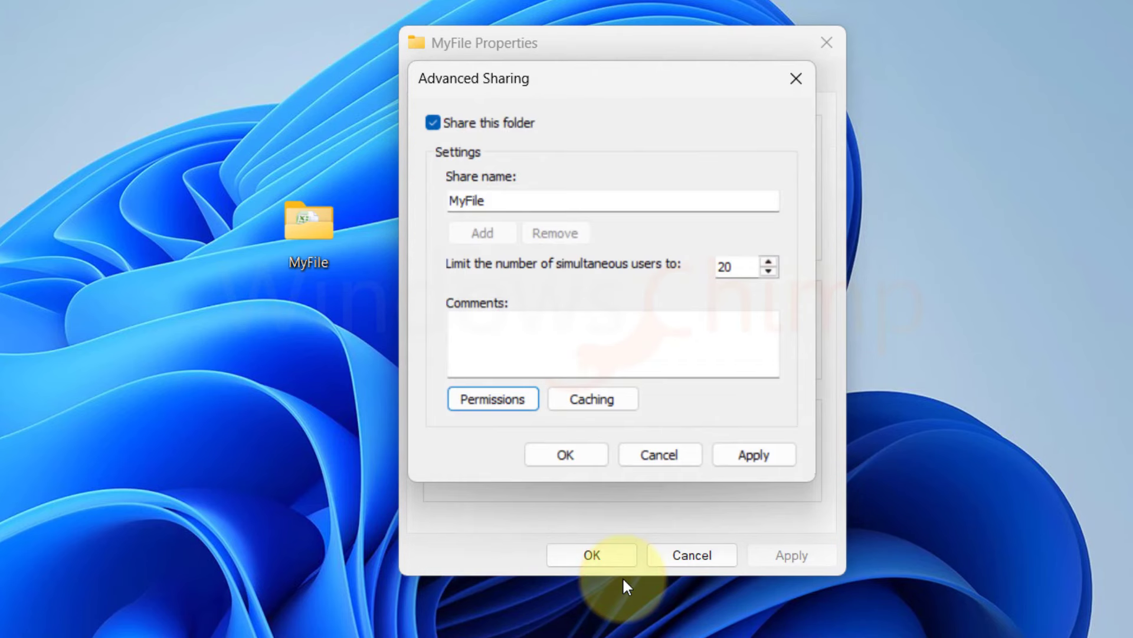
pyautogui.click(761, 458)
pyautogui.click(568, 456)
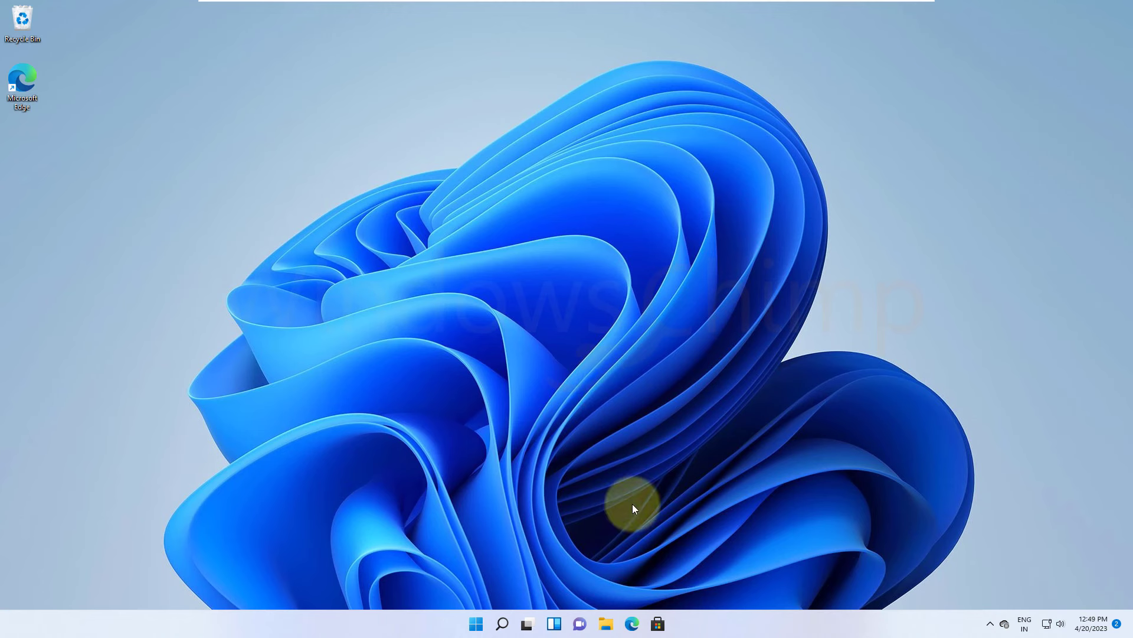
# Step: In File Explorer's Network view, connect to LAPTOP-1 to bring up the credentials prompt
pyautogui.click(607, 624)
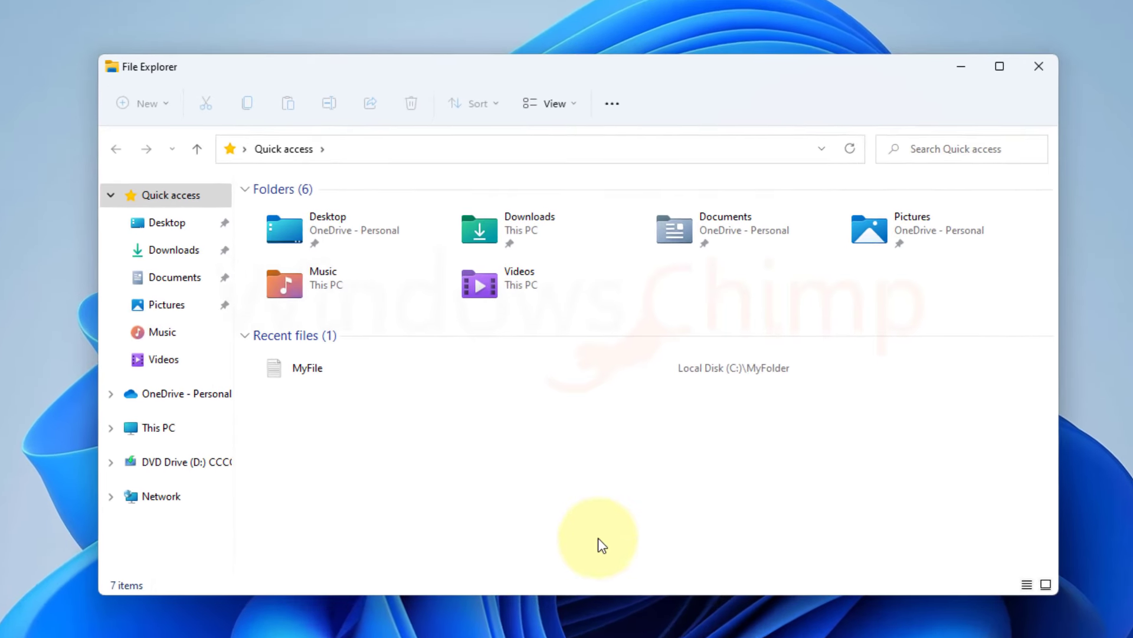
pyautogui.click(122, 506)
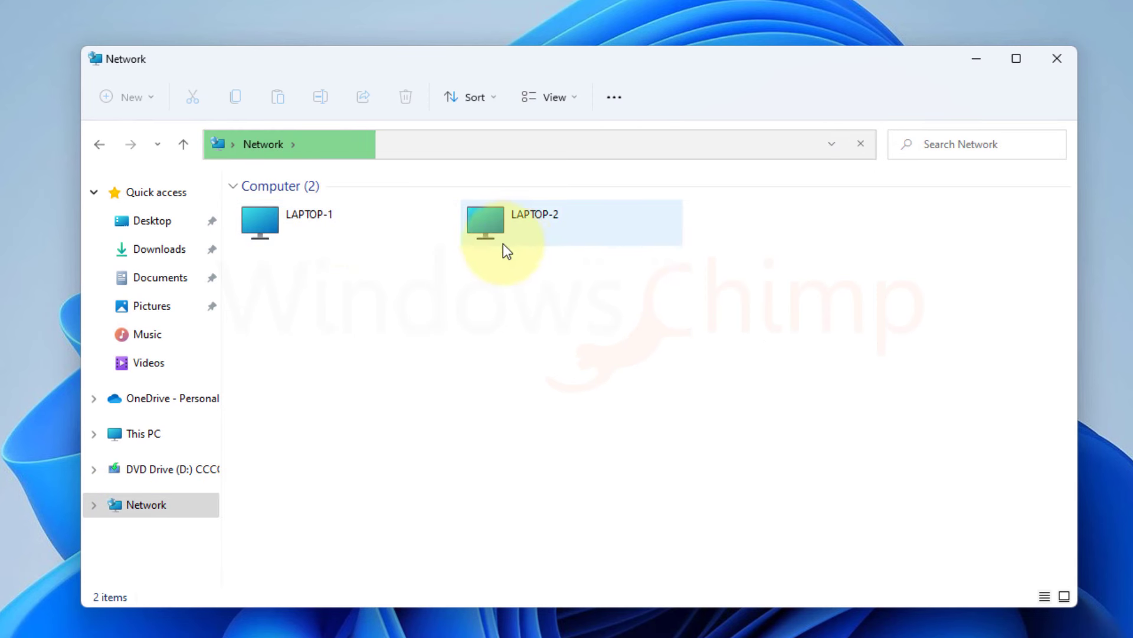
pyautogui.doubleClick(329, 231)
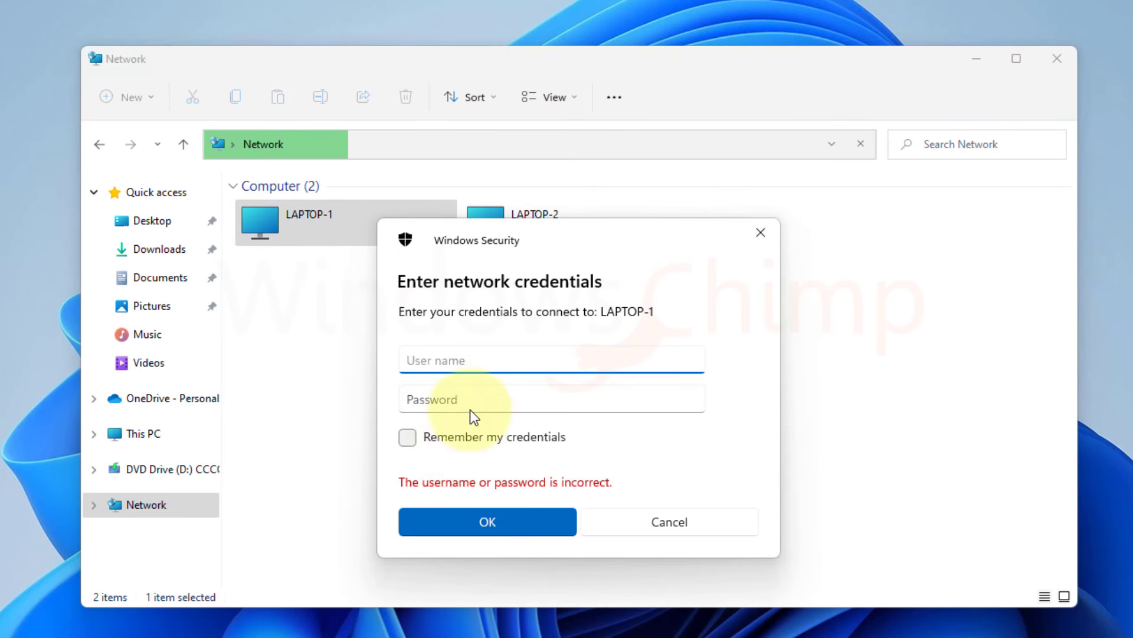
# Step: Sign in to LAPTOP-1 with user name Test and the account's password
pyautogui.click(454, 360)
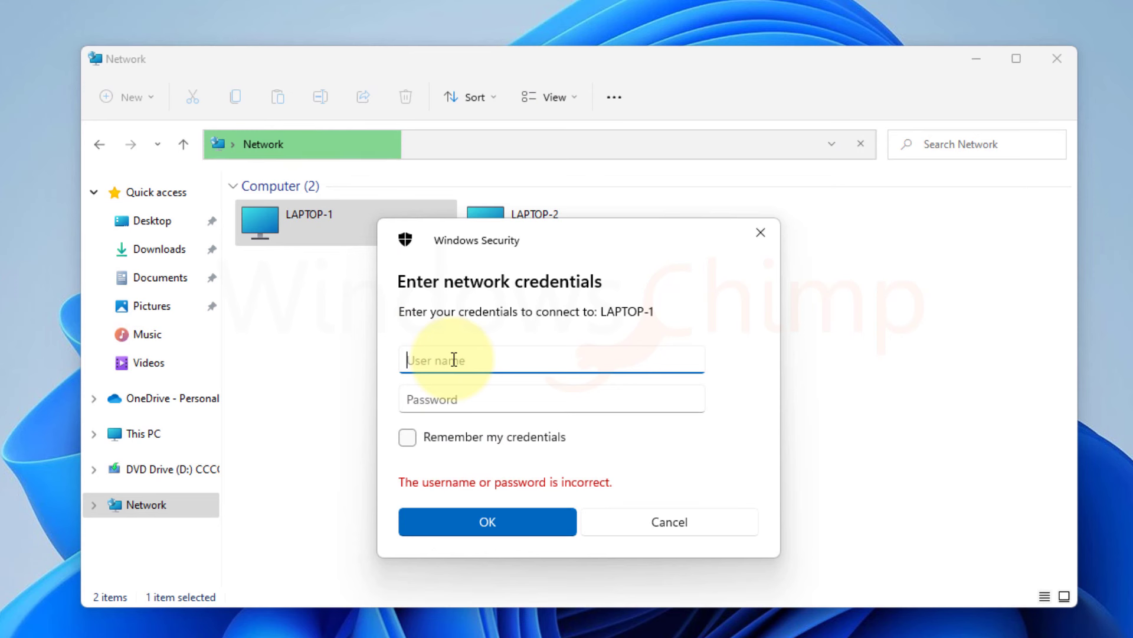
pyautogui.write('Test')
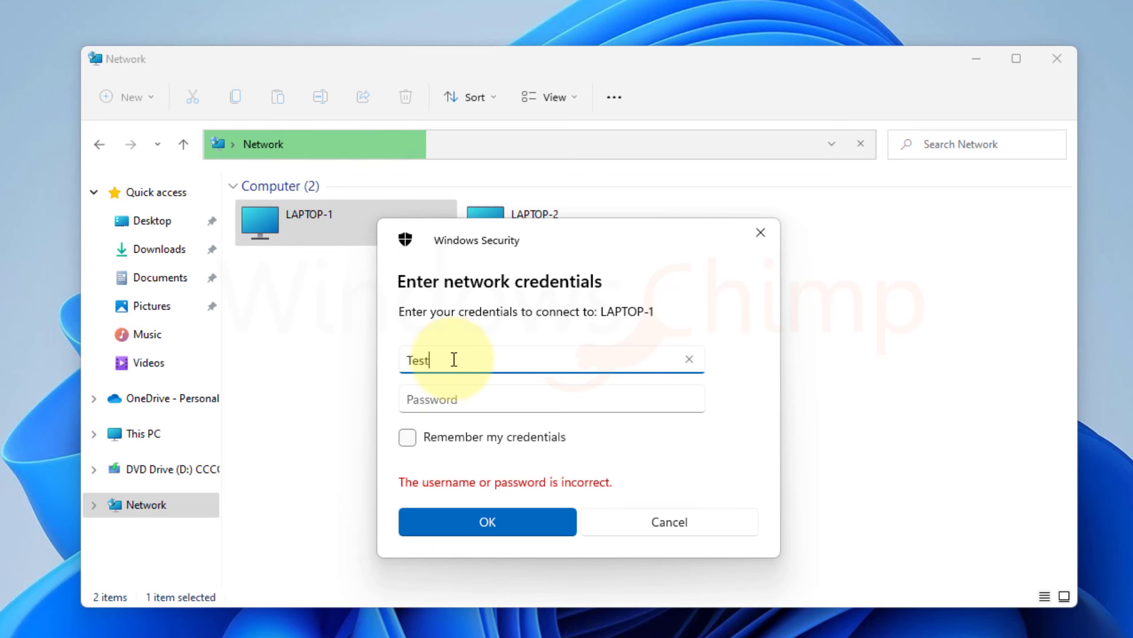
pyautogui.press('Tab')
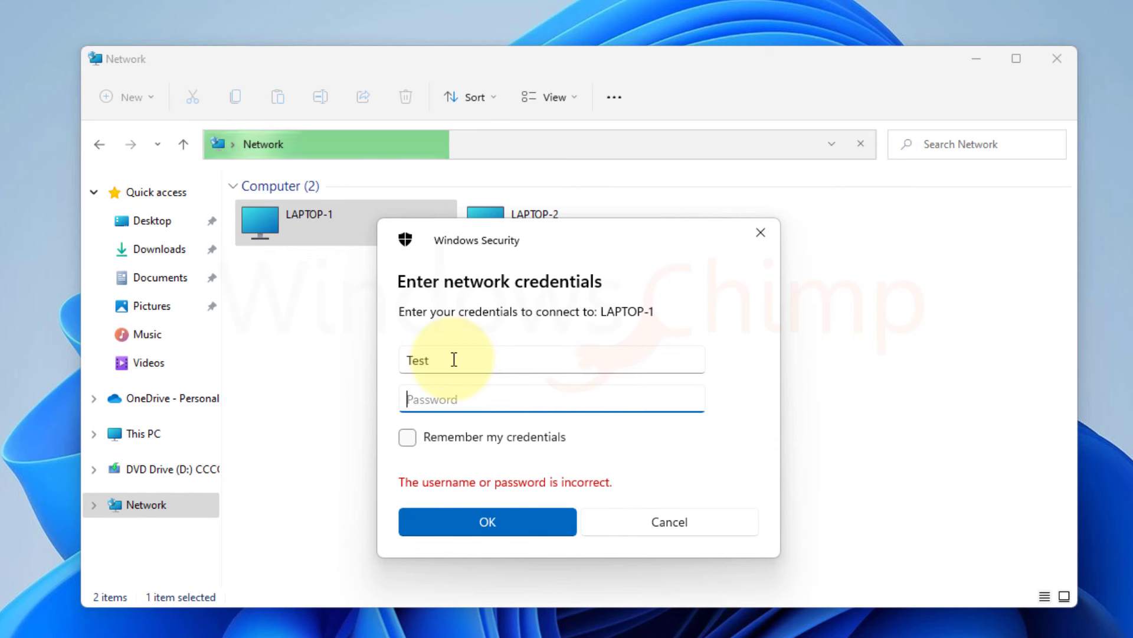
pyautogui.write('•••••')
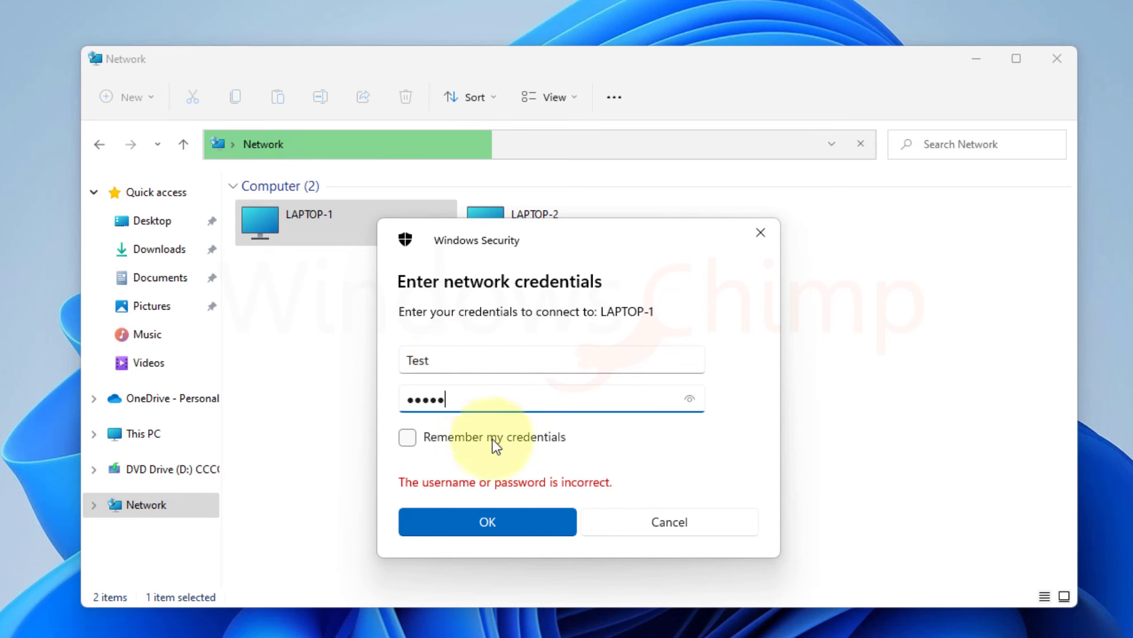
pyautogui.click(505, 521)
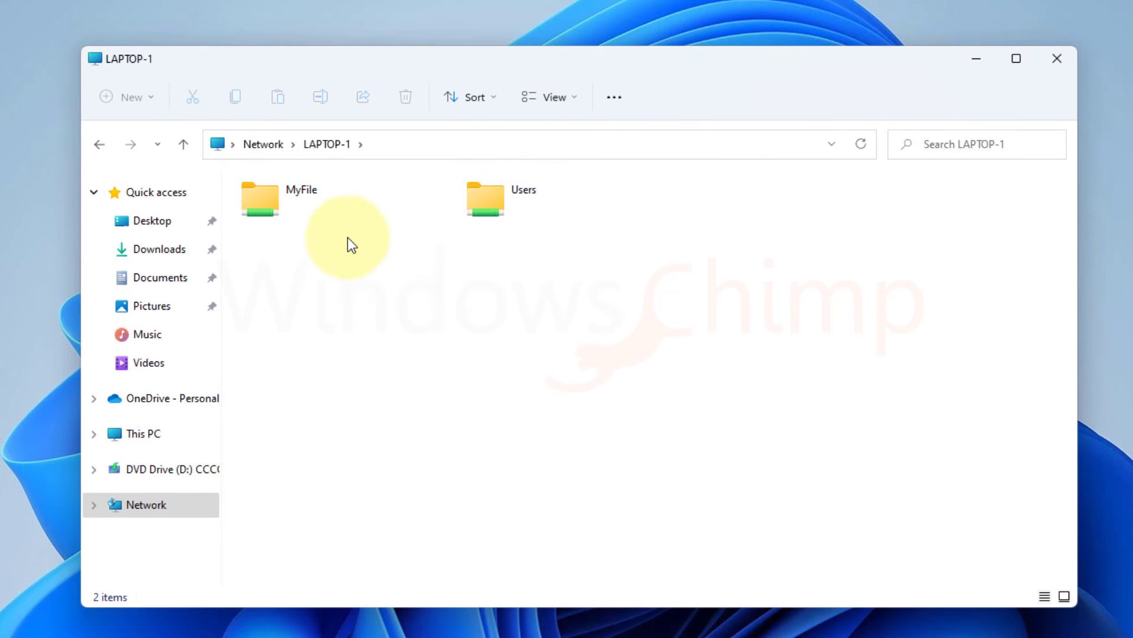
pyautogui.click(296, 207)
pyautogui.doubleClick(496, 210)
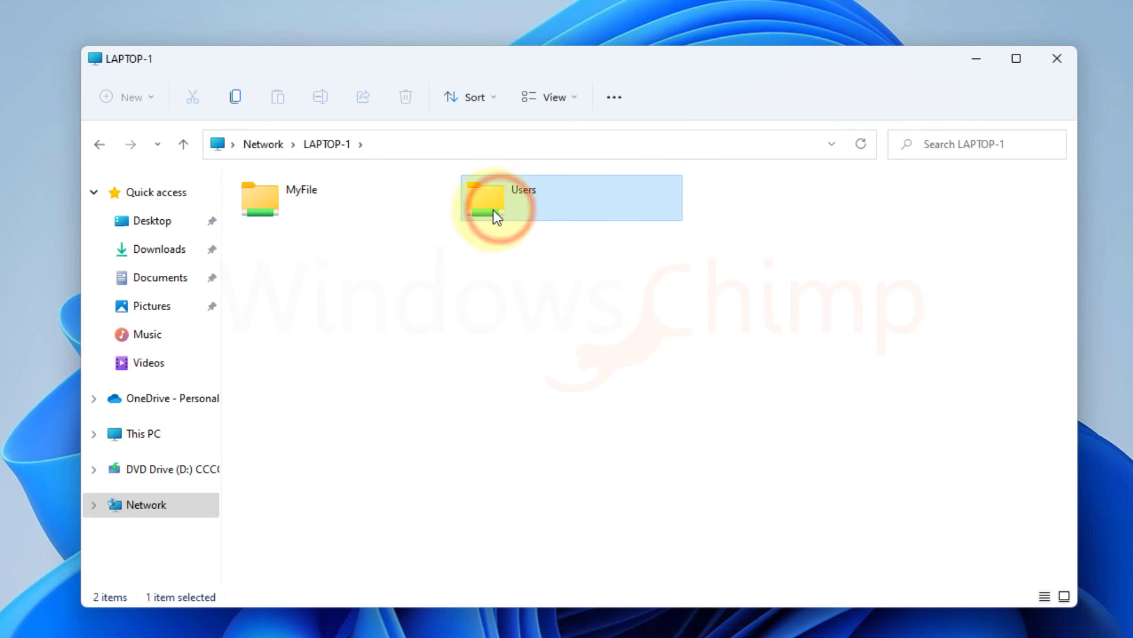